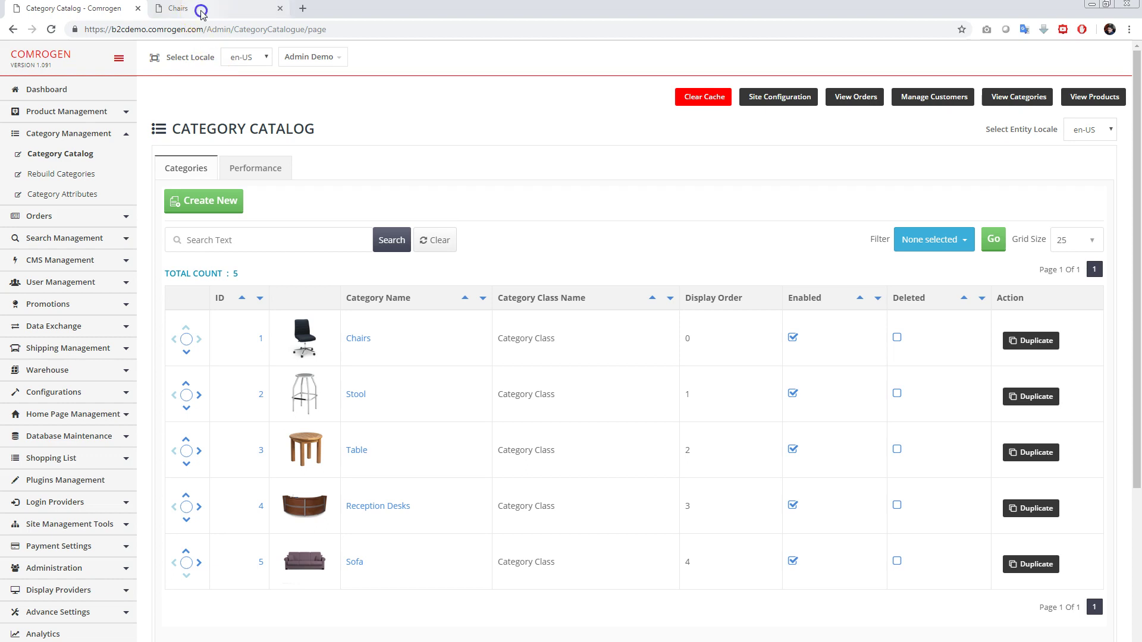
- Filter the storefront's Chairs category to the Brown frame color and display the products as a grid
{"action": "scroll", "coordinate": [213, 314], "scroll_direction": "up", "scroll_amount": 3}
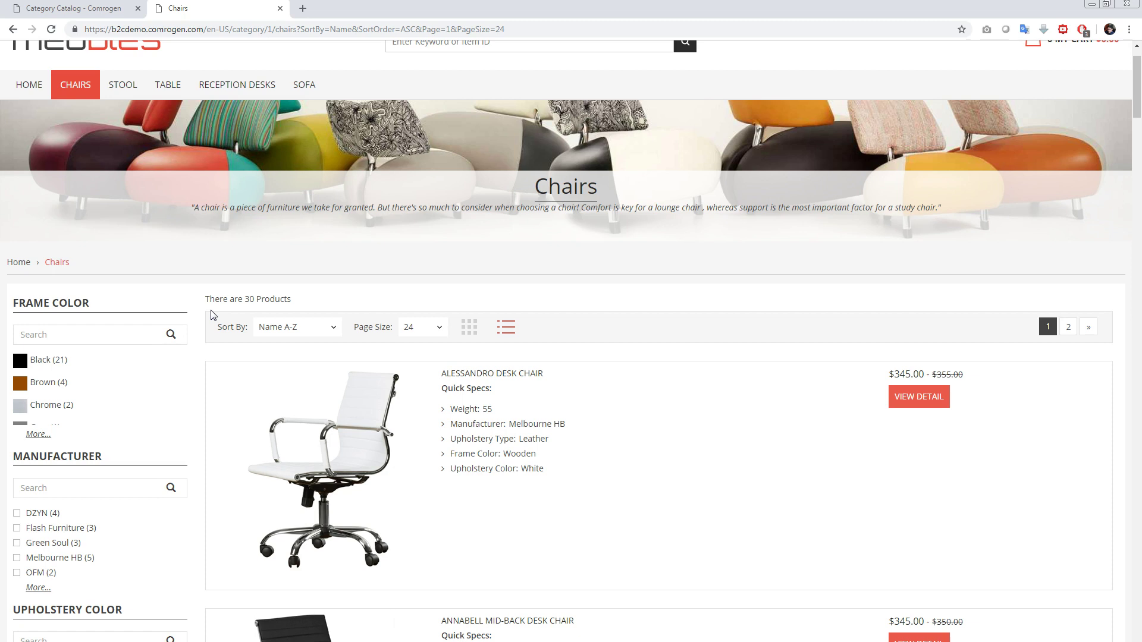
{"action": "scroll", "coordinate": [212, 315], "scroll_direction": "down", "scroll_amount": 1}
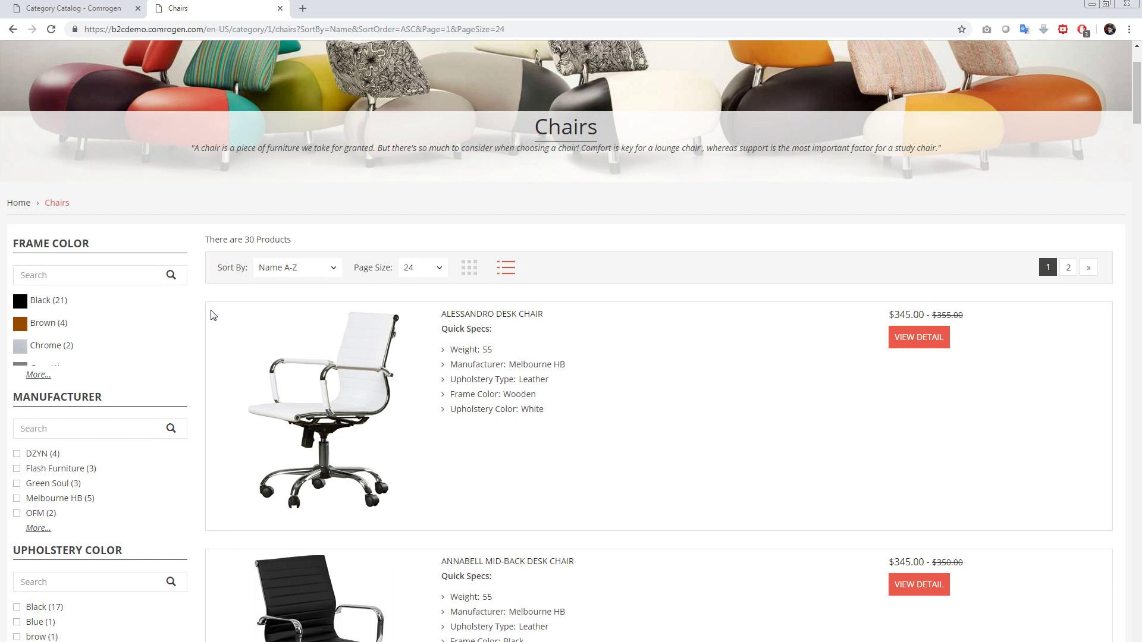
{"action": "scroll", "coordinate": [212, 315], "scroll_direction": "down", "scroll_amount": 2}
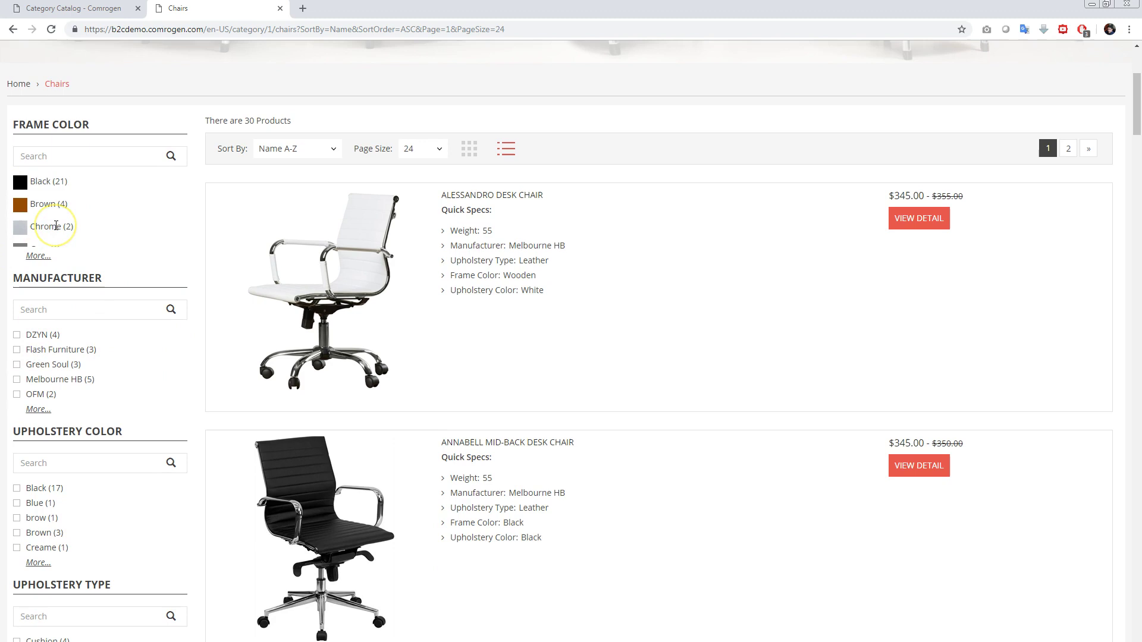
{"action": "left_click", "coordinate": [20, 208]}
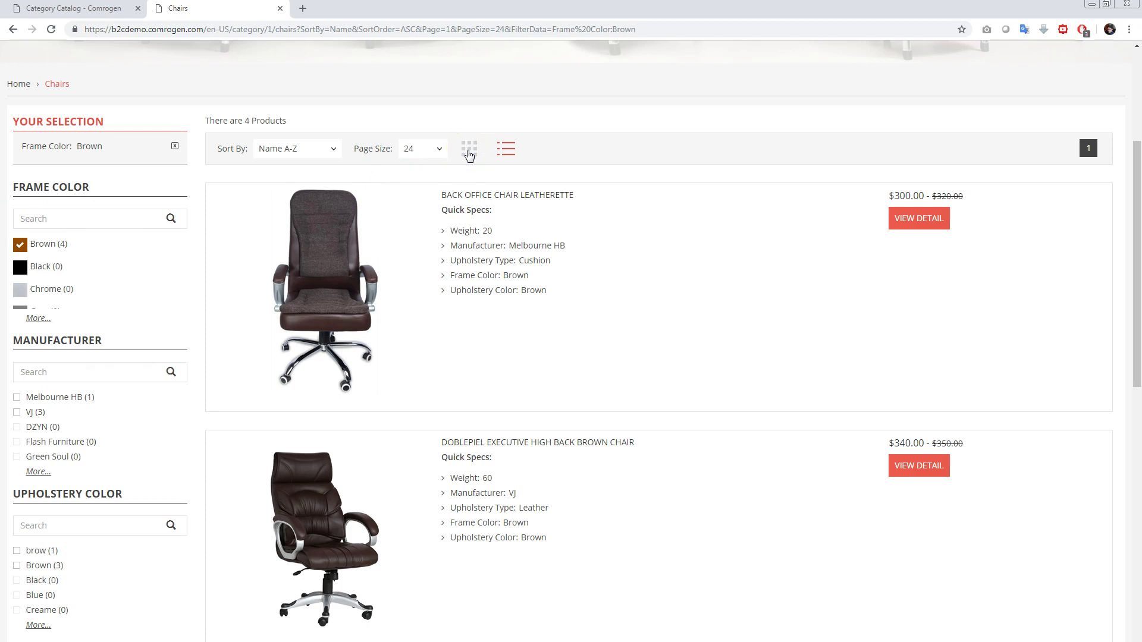
{"action": "left_click", "coordinate": [469, 150]}
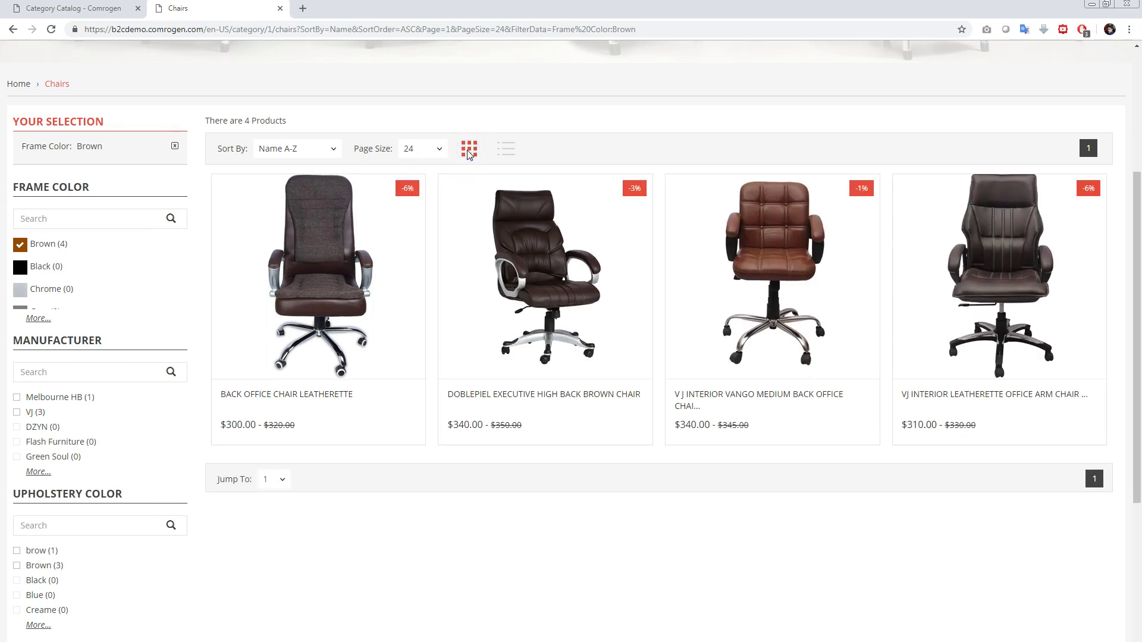
- Check the sorting and page-size options of the filtered chair list and return to the admin Category Catalog
{"action": "left_click", "coordinate": [331, 150]}
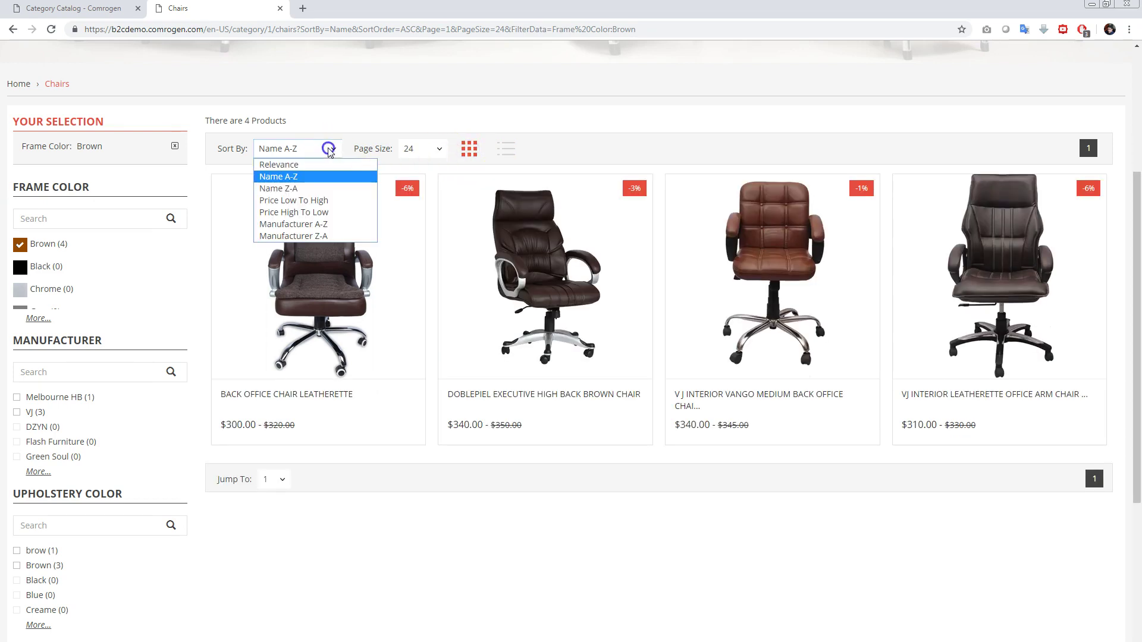
{"action": "left_click", "coordinate": [331, 150]}
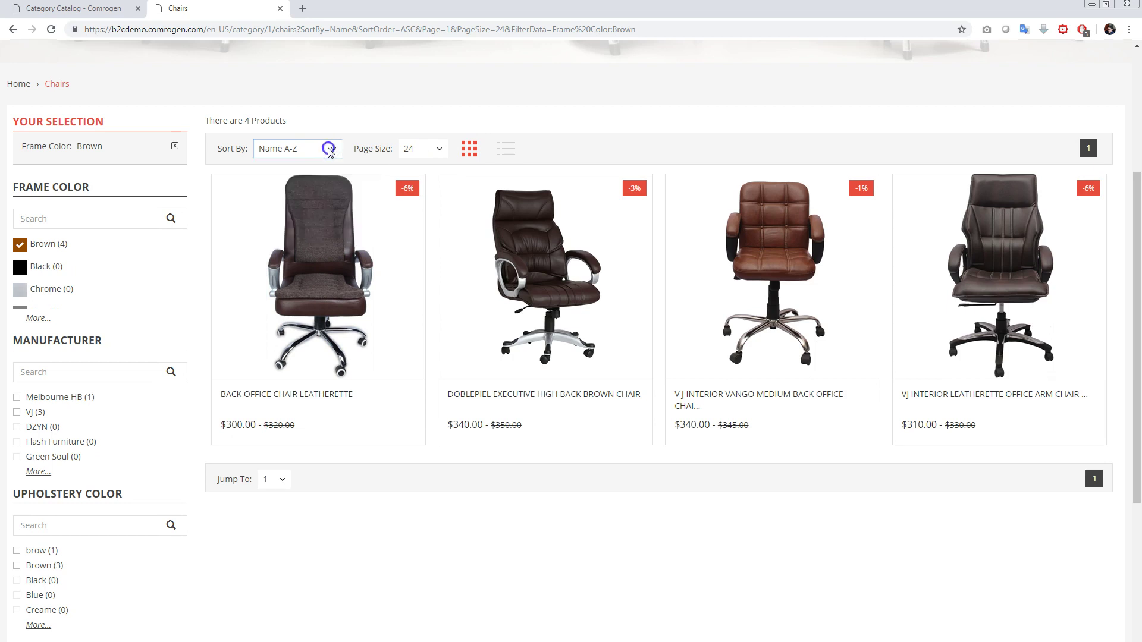
{"action": "left_click", "coordinate": [436, 148]}
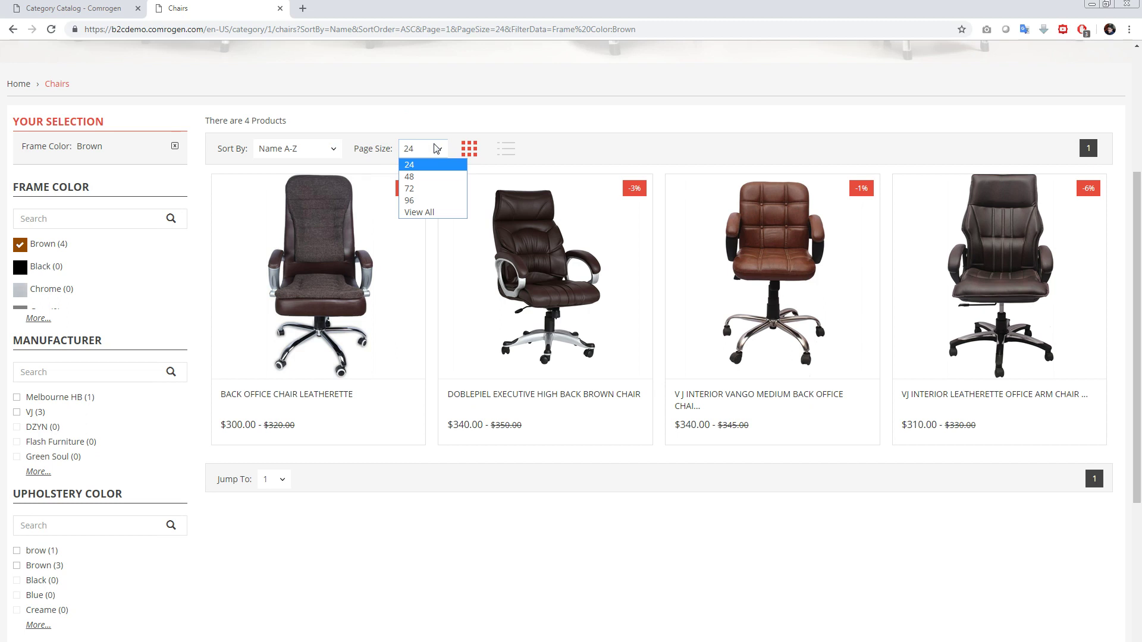
{"action": "key", "text": "ctrl+Tab"}
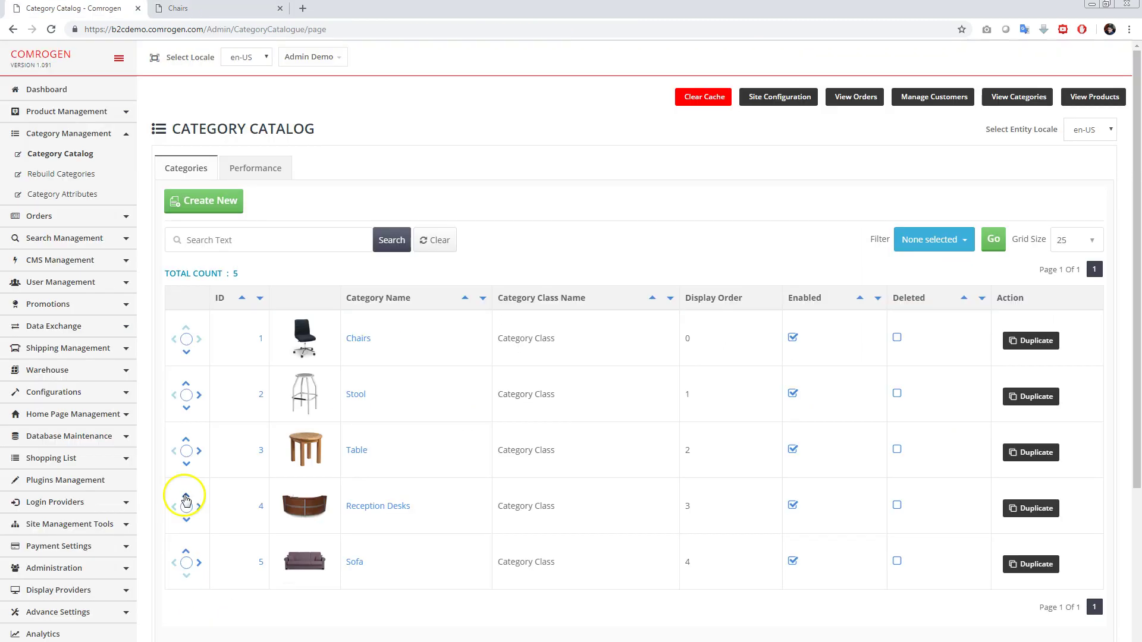
{"action": "left_click", "coordinate": [76, 153]}
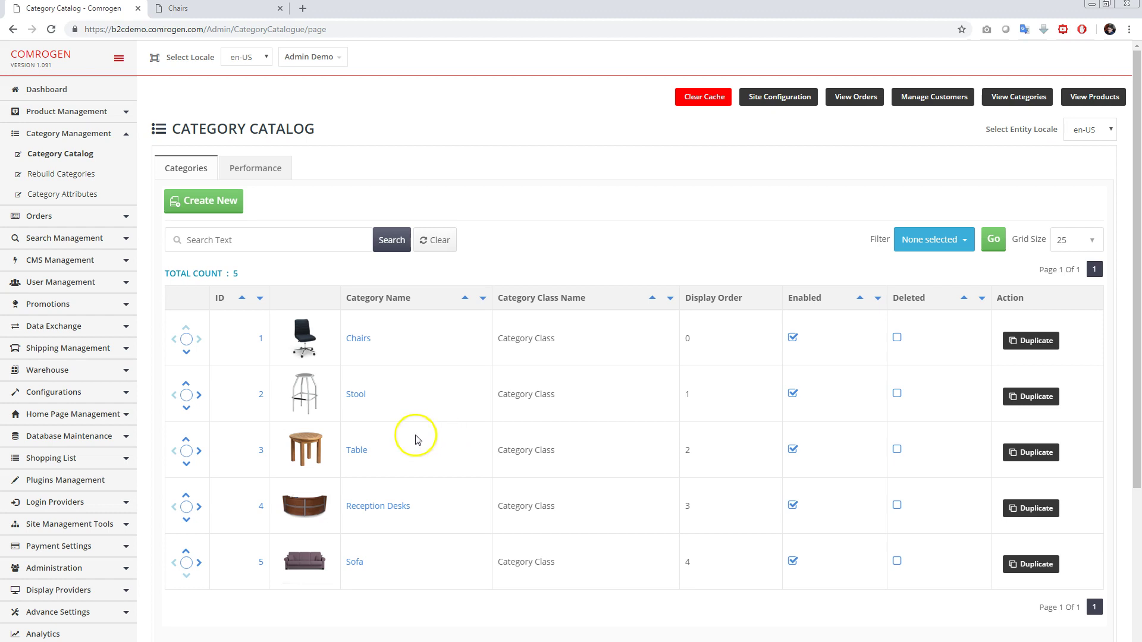
- Move the Stool category above Chairs and nest Chairs under it as an expanded child category
{"action": "left_click", "coordinate": [186, 387]}
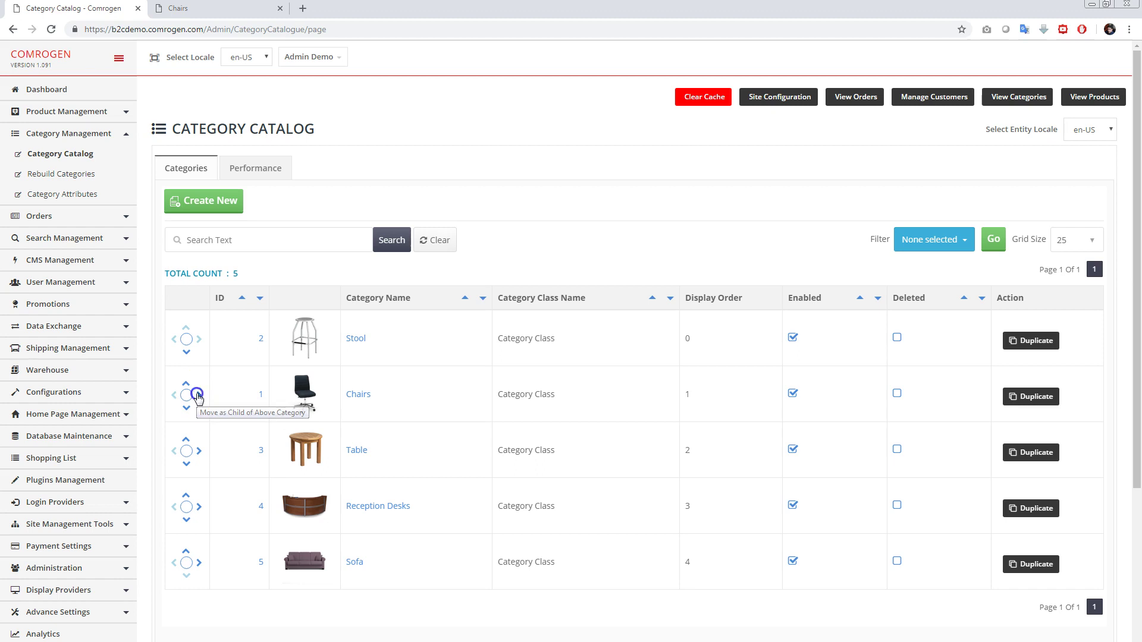
{"action": "left_click", "coordinate": [199, 396]}
{"action": "left_click", "coordinate": [640, 400]}
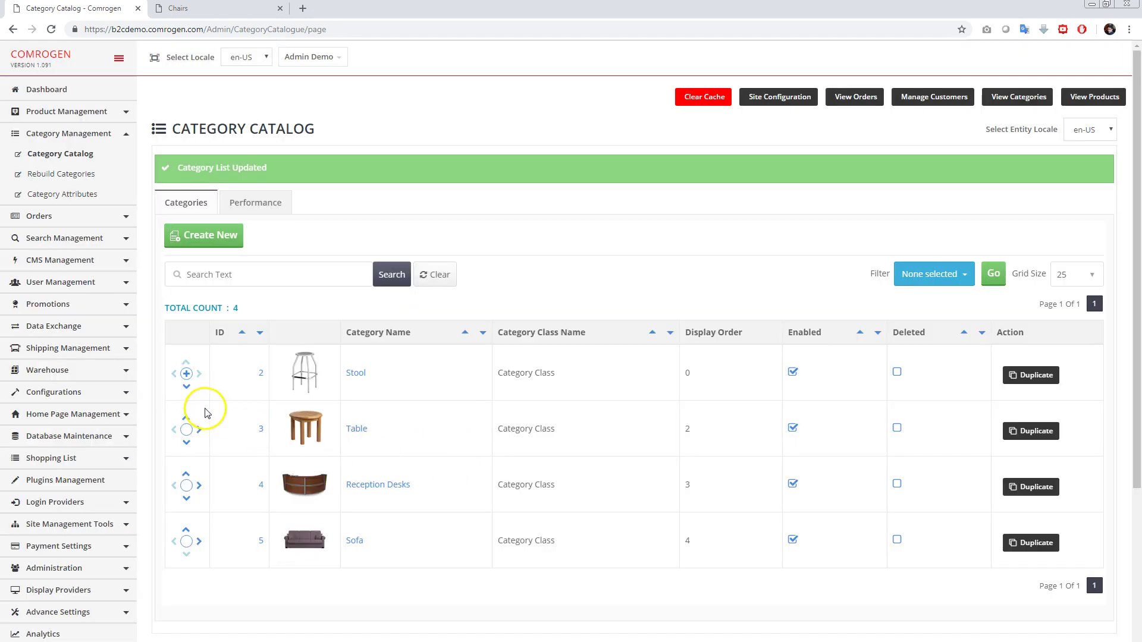
{"action": "left_click", "coordinate": [186, 373]}
{"action": "left_click", "coordinate": [188, 375]}
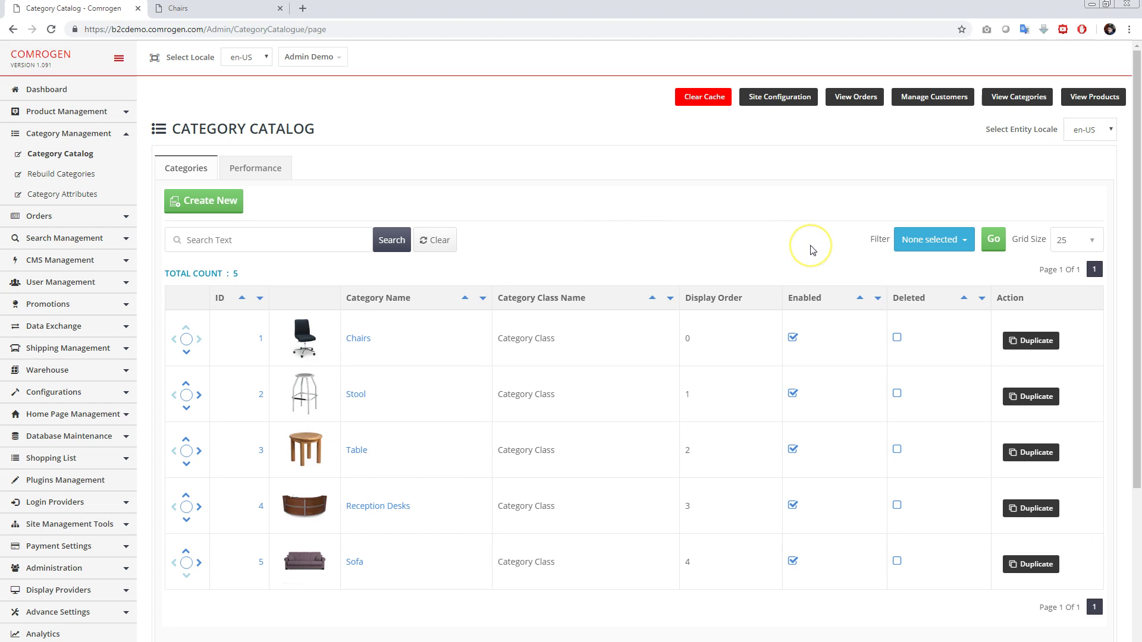
- Check the category list's filter options and the display providers available in the catalog's performance settings
{"action": "left_click", "coordinate": [967, 243]}
{"action": "left_click", "coordinate": [961, 285]}
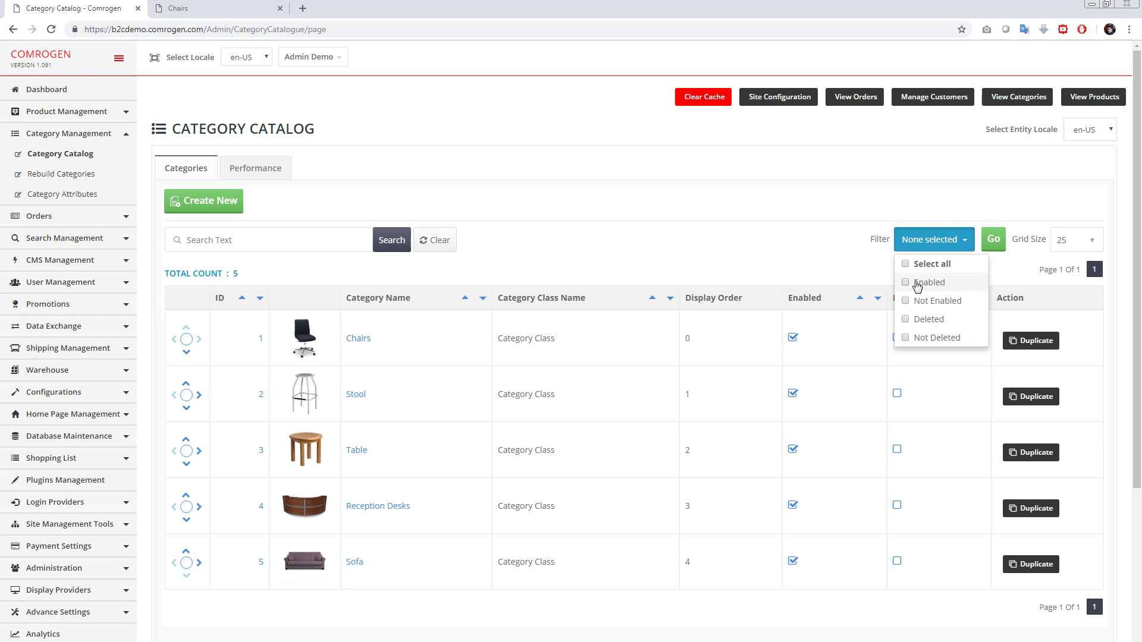
{"action": "left_click", "coordinate": [250, 168]}
{"action": "left_click", "coordinate": [512, 202]}
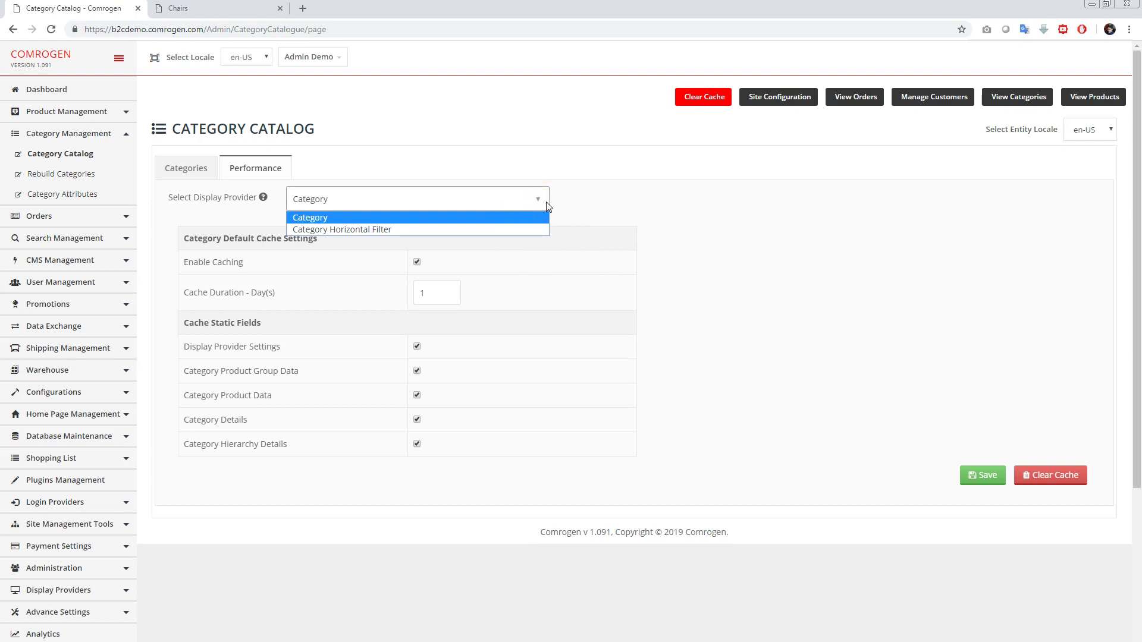
{"action": "left_click", "coordinate": [573, 204]}
- Examine the default cache settings and static fields with Category Horizontal Filter selected as the display provider
{"action": "left_click", "coordinate": [459, 317]}
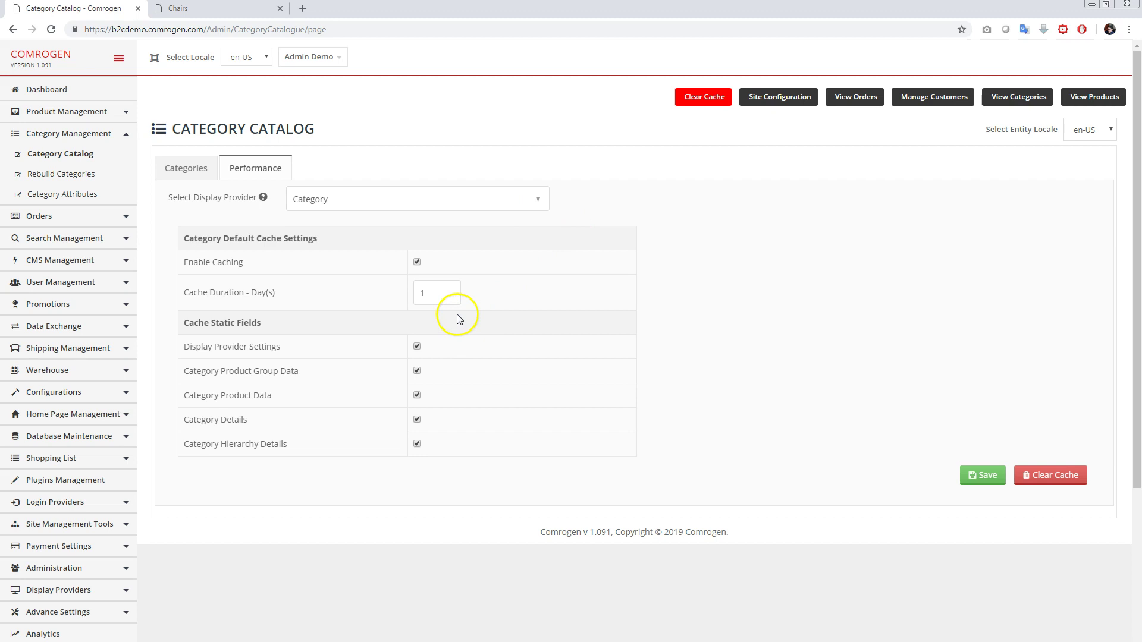
{"action": "left_click", "coordinate": [456, 310]}
{"action": "left_click", "coordinate": [454, 302]}
{"action": "left_click", "coordinate": [443, 296]}
{"action": "left_click", "coordinate": [473, 194]}
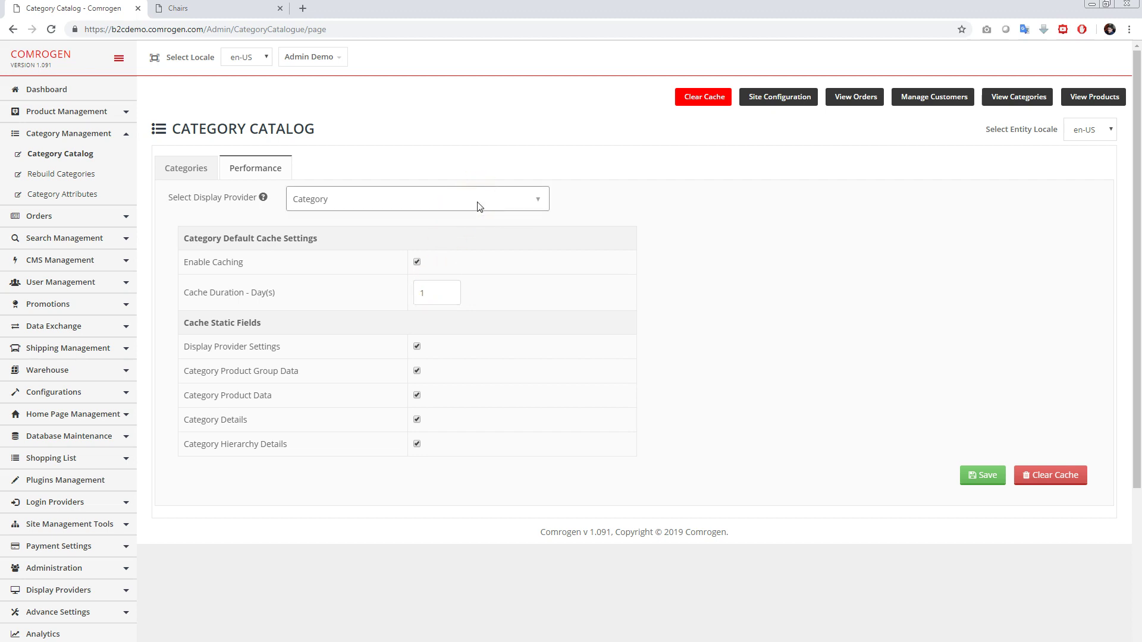
{"action": "left_click", "coordinate": [479, 206]}
{"action": "left_click", "coordinate": [477, 230]}
{"action": "left_click", "coordinate": [545, 273]}
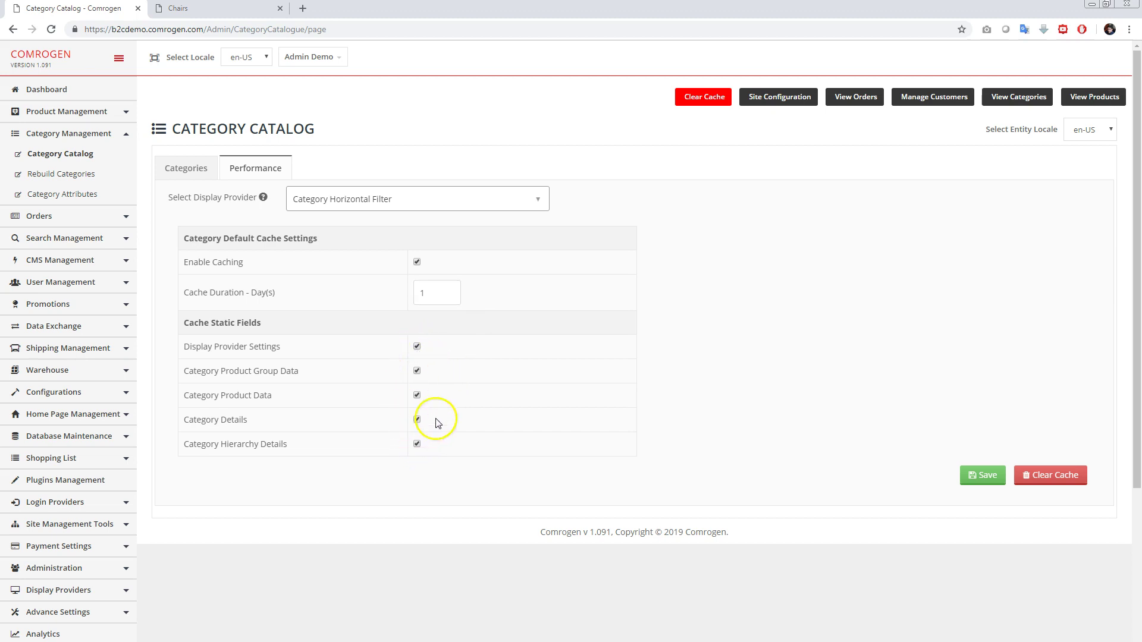
{"action": "left_click_drag", "start_coordinate": [457, 404], "coordinate": [455, 389]}
{"action": "left_click", "coordinate": [453, 391]}
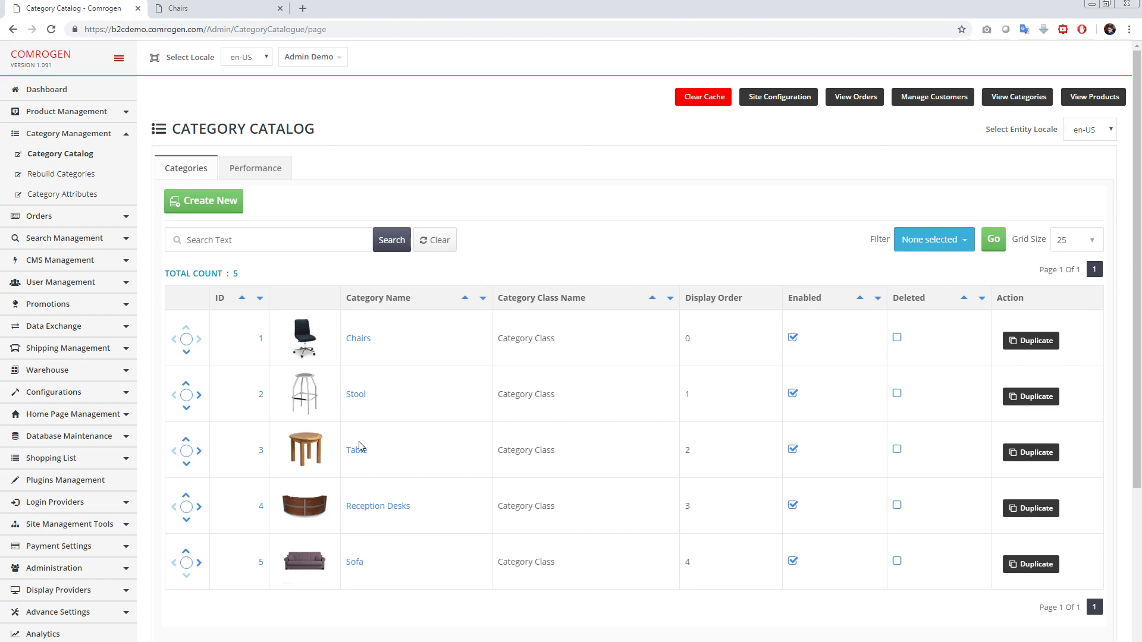
- Open the Chairs category for editing and review its details, product-matching rules and description
{"action": "left_click", "coordinate": [359, 339]}
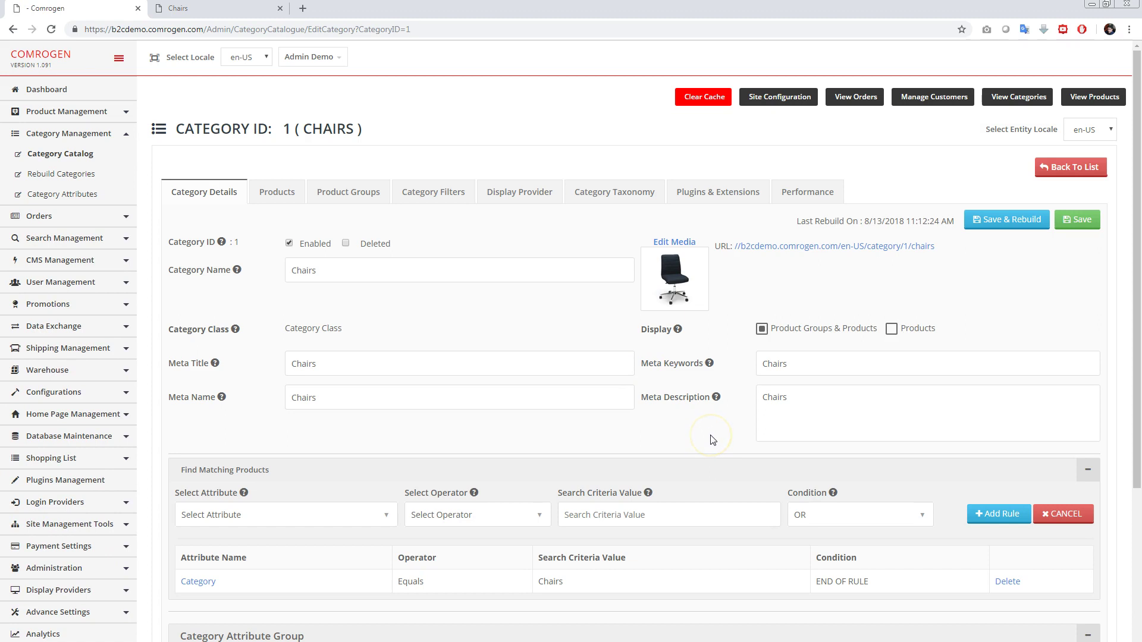
{"action": "scroll", "coordinate": [712, 440], "scroll_direction": "down", "scroll_amount": 1}
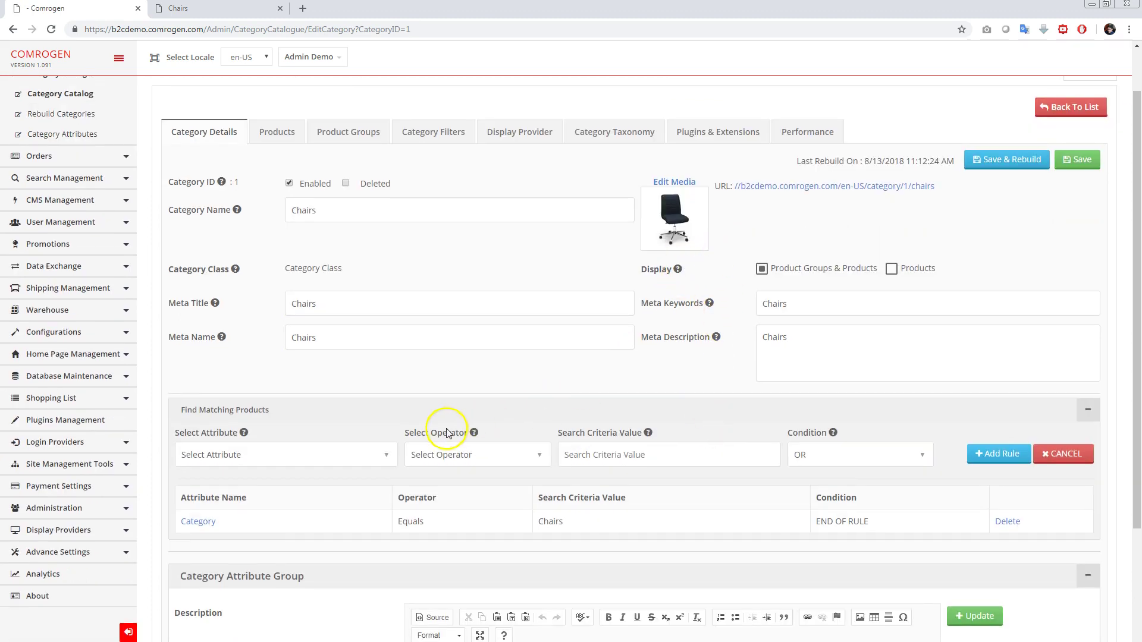
{"action": "scroll", "coordinate": [448, 433], "scroll_direction": "down", "scroll_amount": 2}
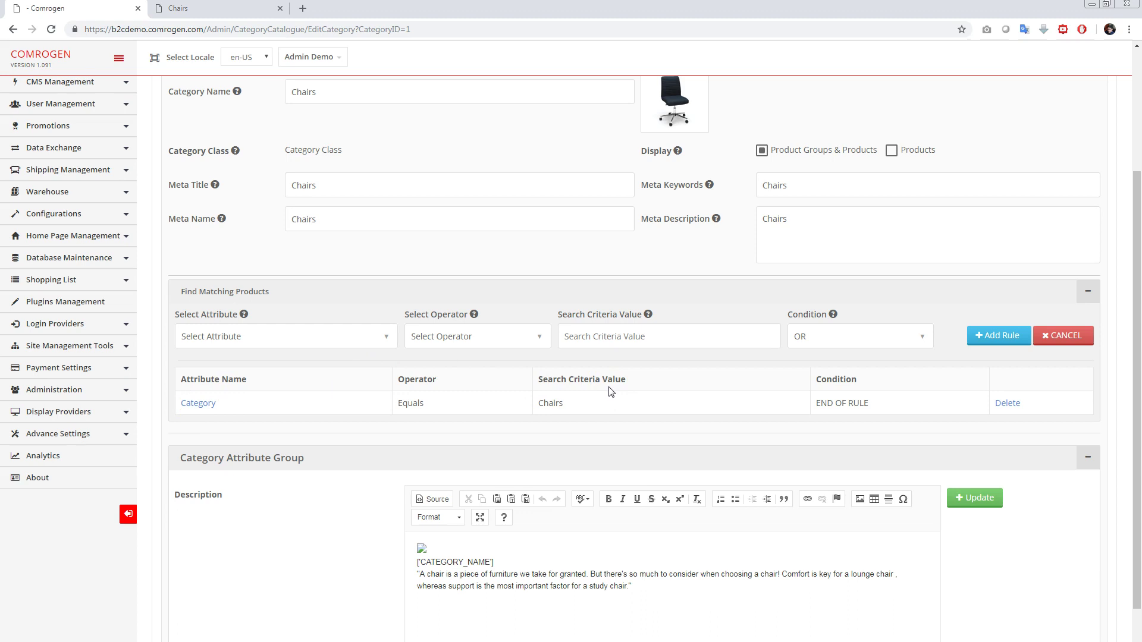
{"action": "scroll", "coordinate": [557, 382], "scroll_direction": "up", "scroll_amount": 3}
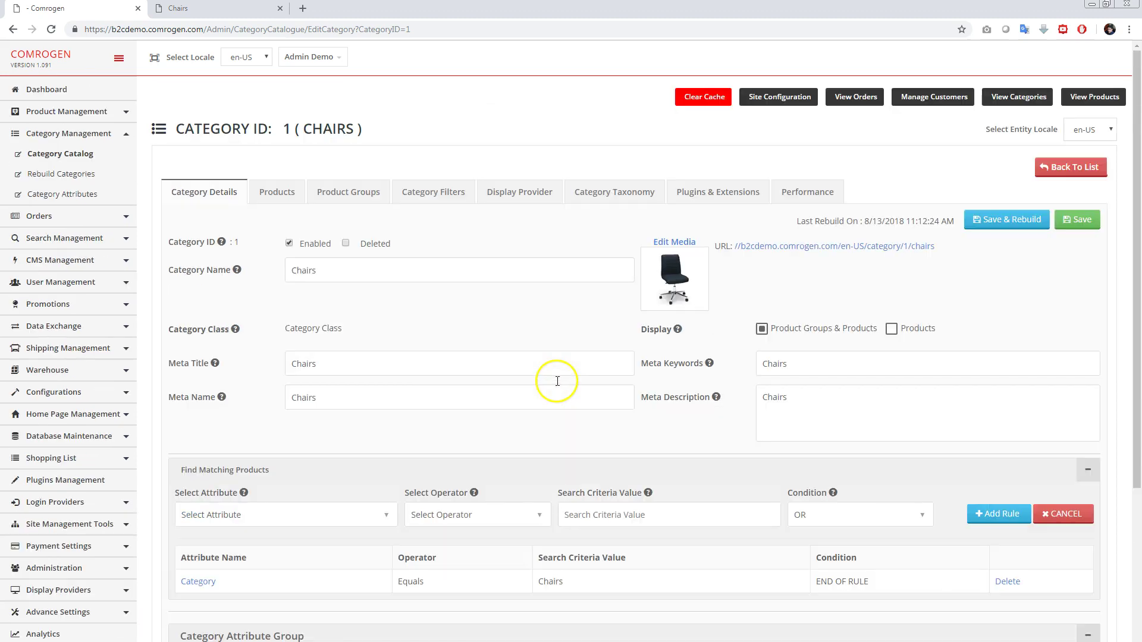
{"action": "scroll", "coordinate": [534, 370], "scroll_direction": "down", "scroll_amount": 1}
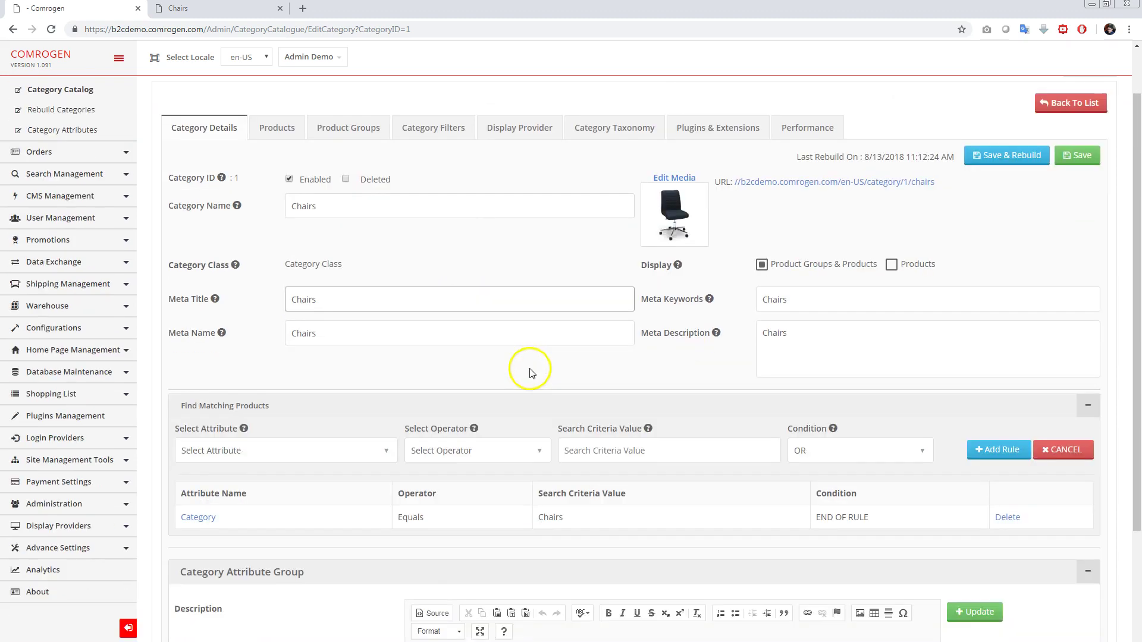
{"action": "scroll", "coordinate": [533, 370], "scroll_direction": "down", "scroll_amount": 1}
- Try Design and Color as the attribute for a new product-matching rule and check the Design attribute's values
{"action": "left_click", "coordinate": [350, 396]}
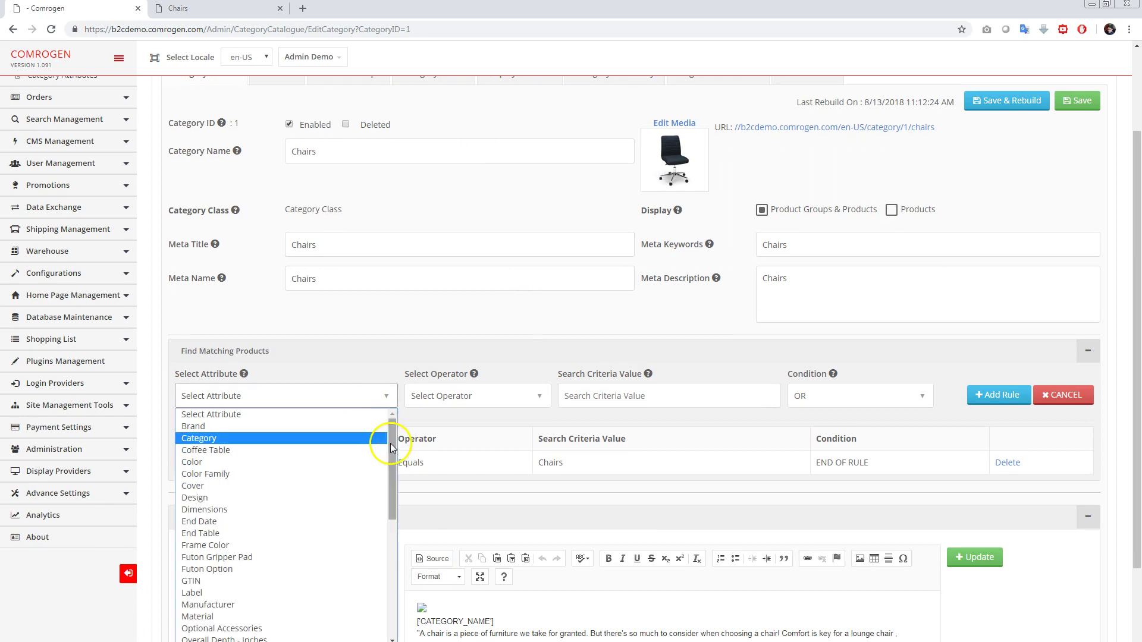
{"action": "left_click_drag", "start_coordinate": [392, 450], "coordinate": [394, 526]}
{"action": "left_click_drag", "start_coordinate": [387, 451], "coordinate": [387, 420]}
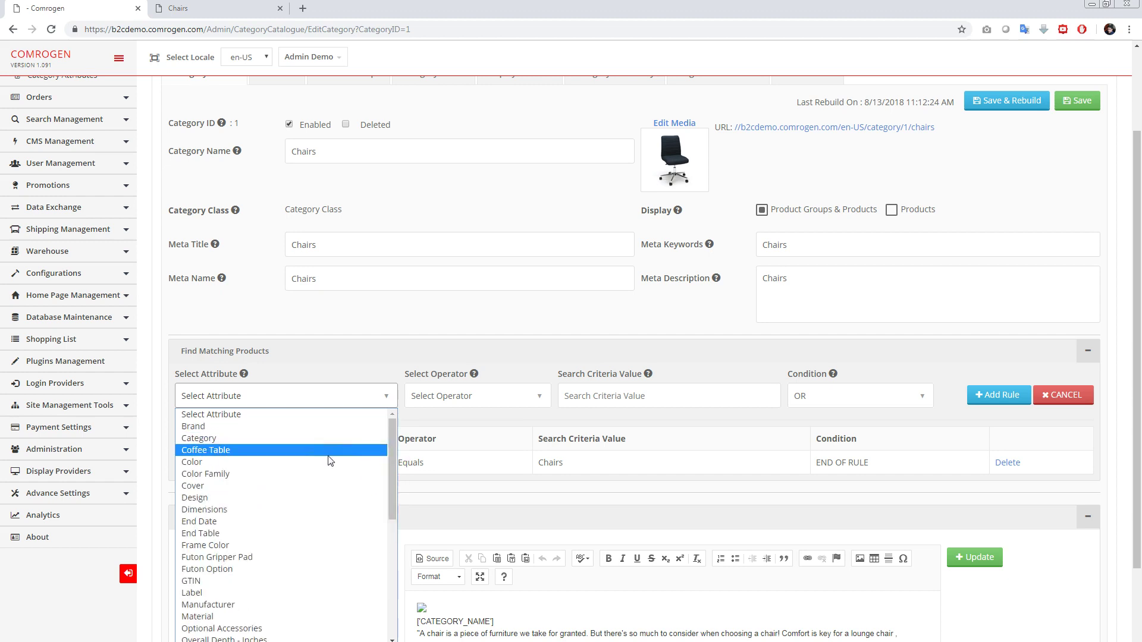
{"action": "left_click", "coordinate": [267, 491]}
{"action": "left_click", "coordinate": [569, 398]}
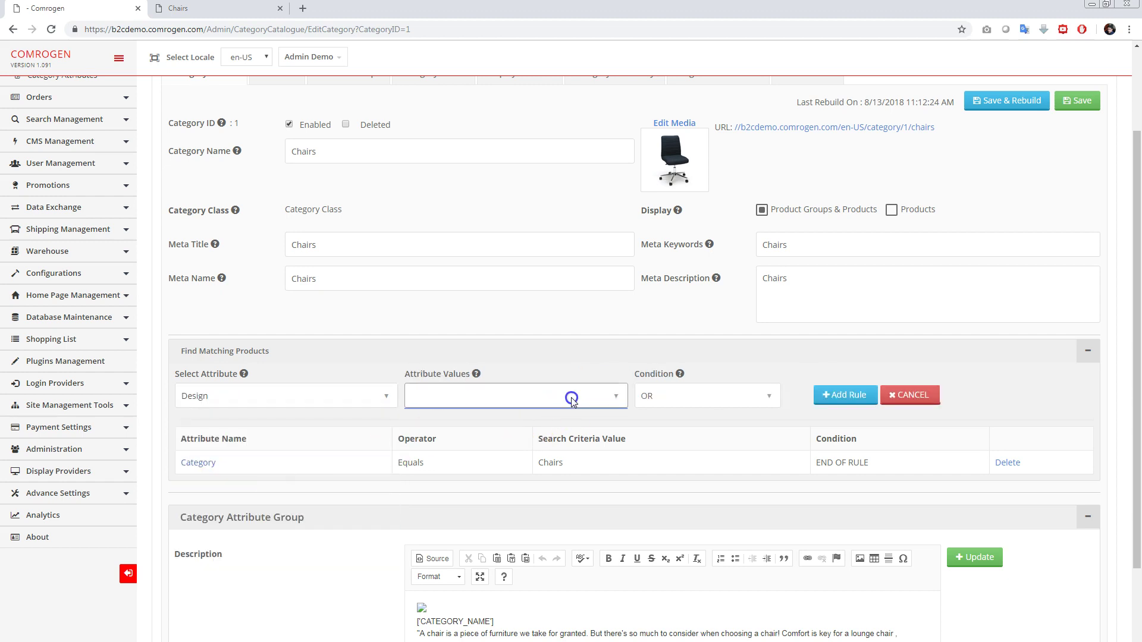
{"action": "left_click", "coordinate": [304, 393]}
{"action": "left_click", "coordinate": [273, 462]}
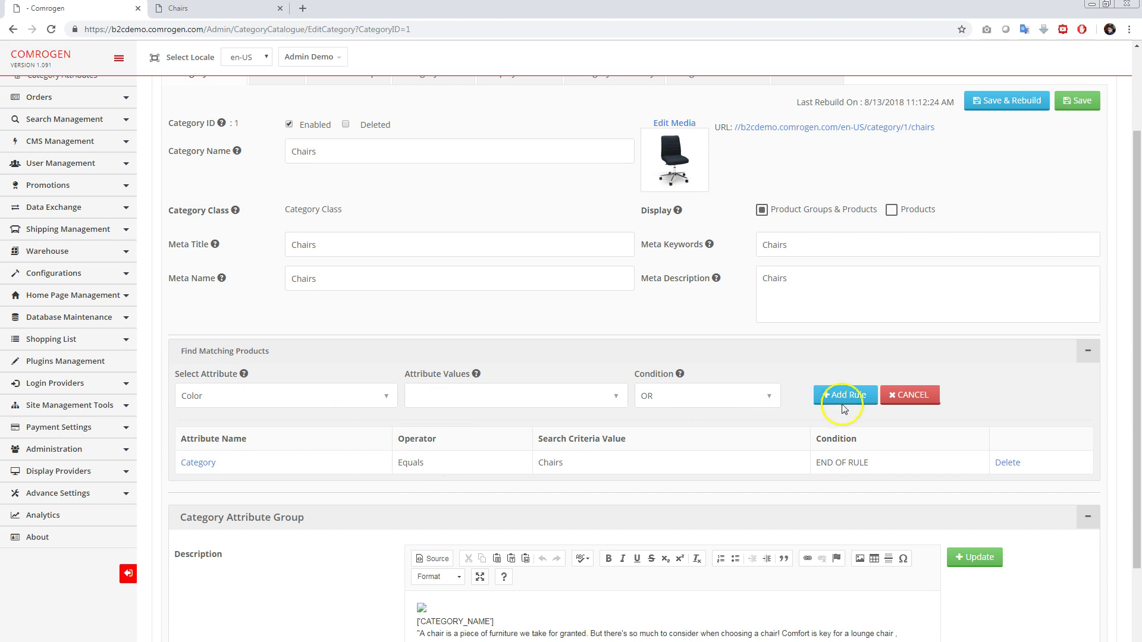
- Add a product-matching rule to the Chairs category for Price Is Greater Than 10.00 with the OR condition
{"action": "left_click", "coordinate": [327, 394]}
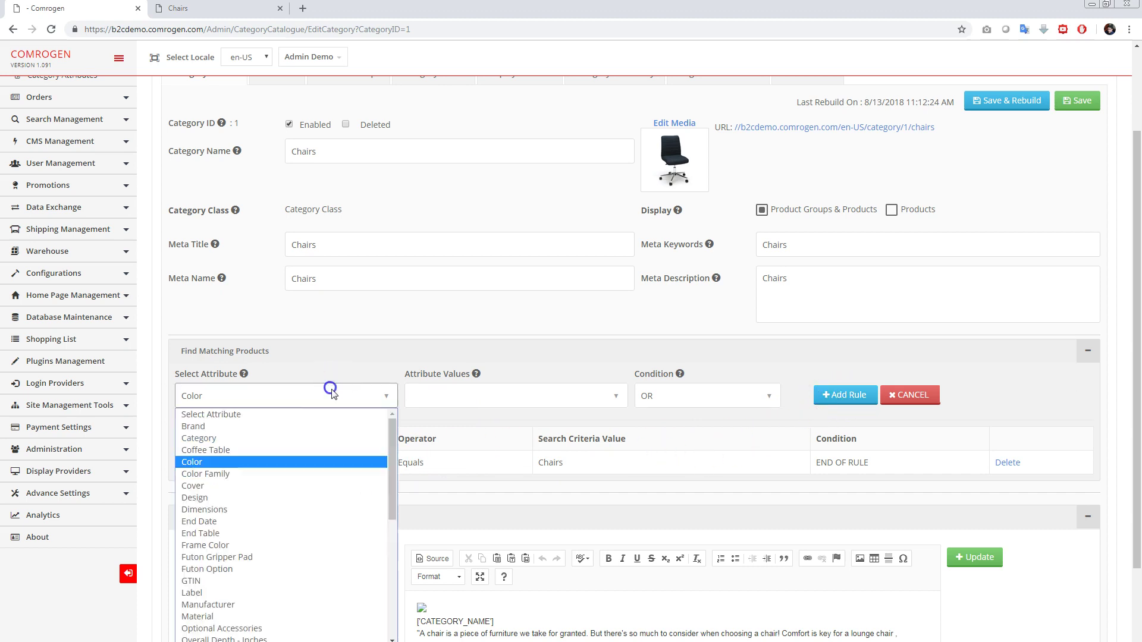
{"action": "scroll", "coordinate": [306, 536], "scroll_direction": "down", "scroll_amount": 4}
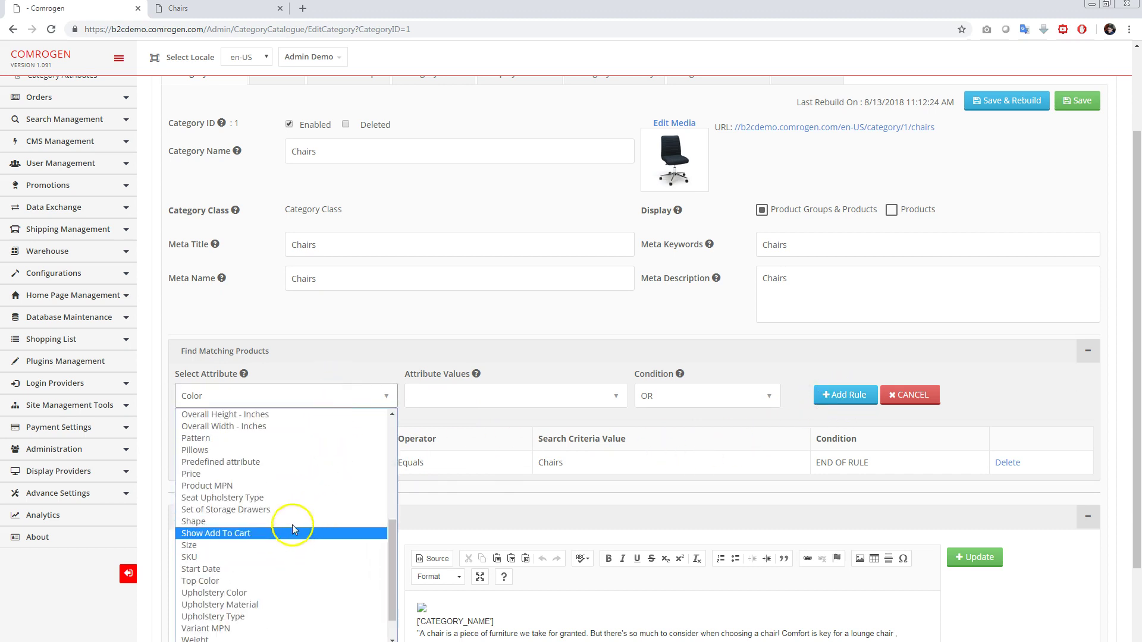
{"action": "left_click", "coordinate": [300, 474]}
{"action": "left_click", "coordinate": [473, 396]}
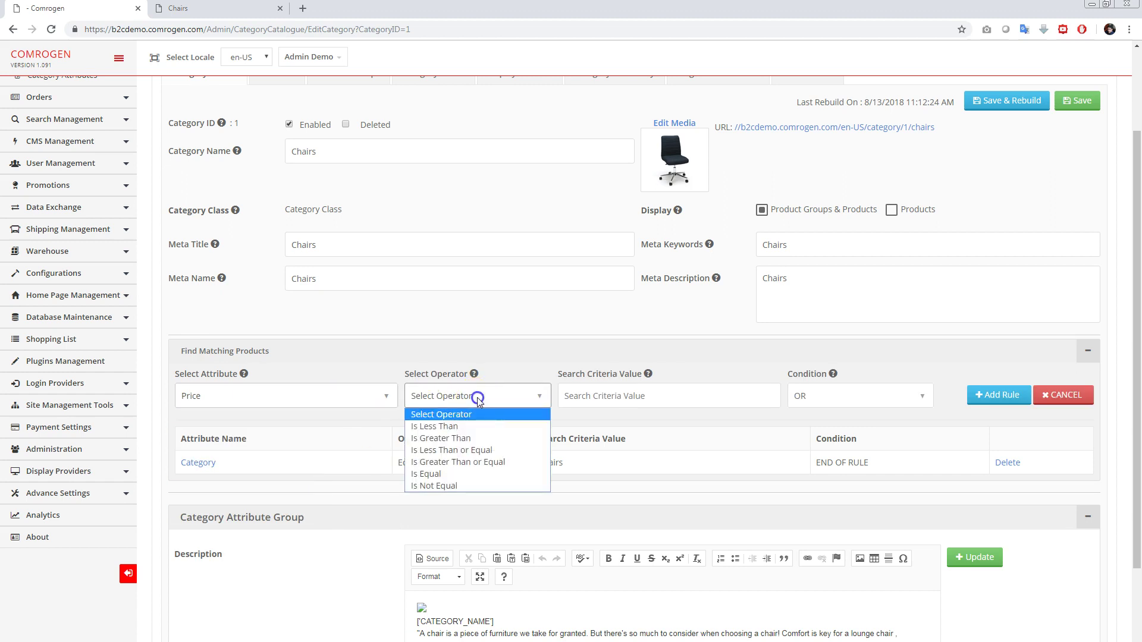
{"action": "left_click", "coordinate": [476, 438]}
{"action": "left_click", "coordinate": [728, 402]}
{"action": "type", "text": "10.00"}
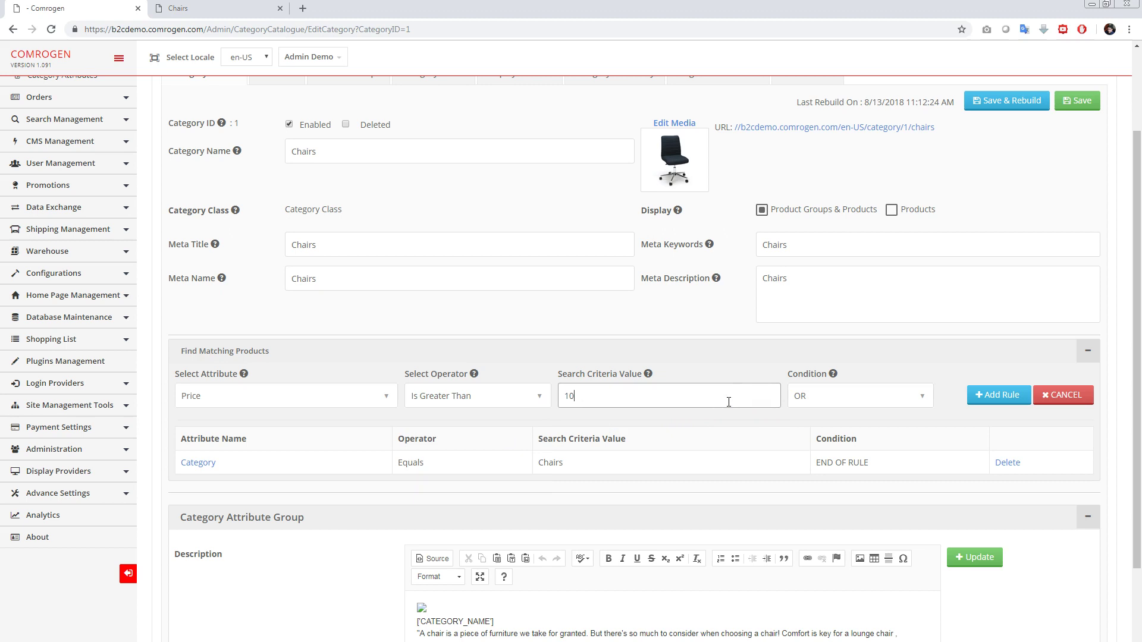
{"action": "left_click", "coordinate": [700, 400]}
{"action": "left_click", "coordinate": [989, 395]}
{"action": "key", "text": "Return"}
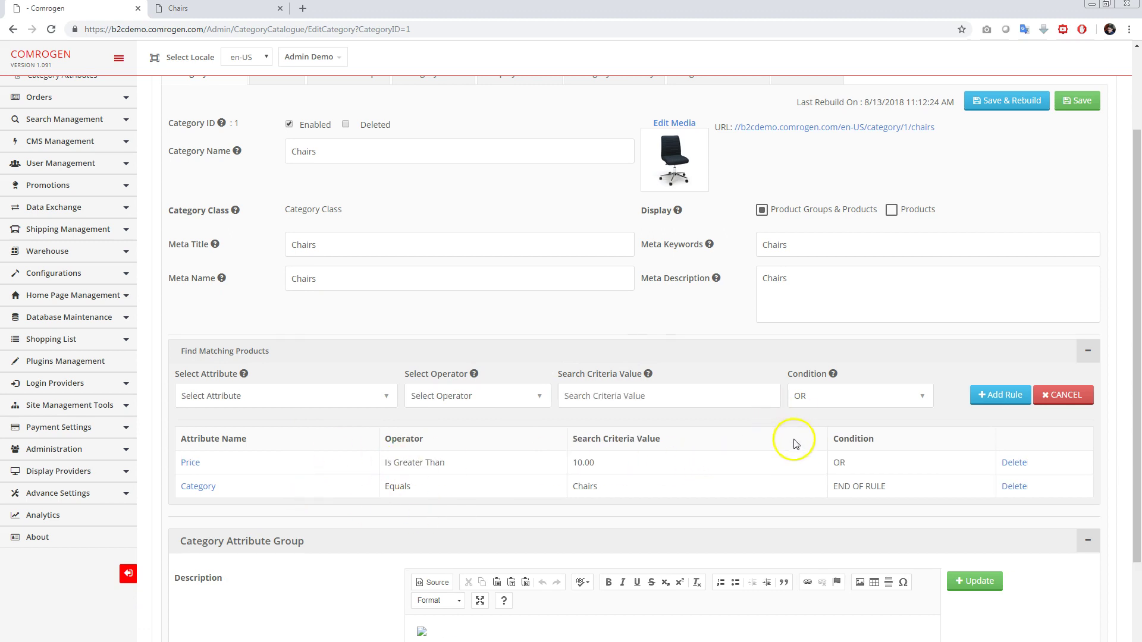
{"action": "scroll", "coordinate": [792, 437], "scroll_direction": "up", "scroll_amount": 2}
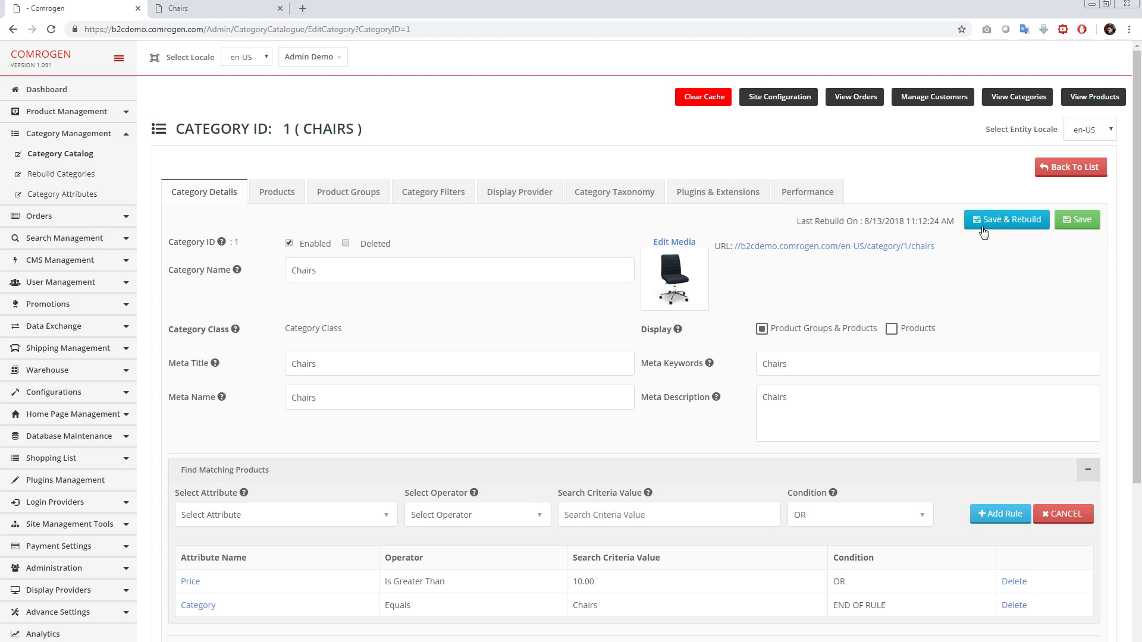
{"action": "scroll", "coordinate": [973, 254], "scroll_direction": "down", "scroll_amount": 1}
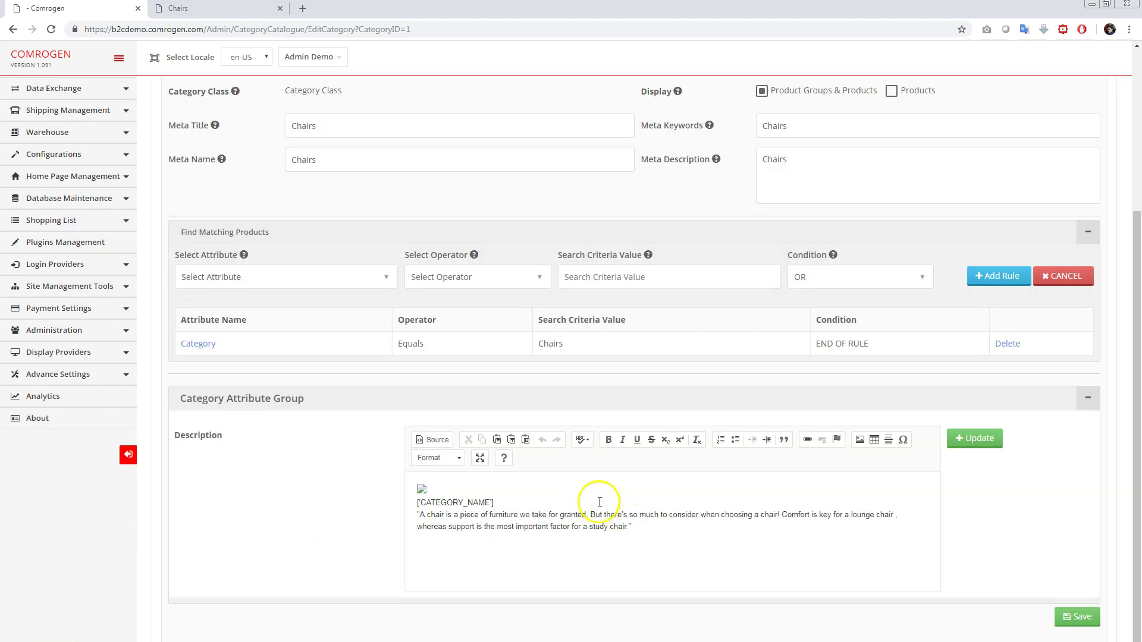
- Return from the Chairs category to the category catalog and view the job scheduler for rebuilding categories
{"action": "scroll", "coordinate": [660, 438], "scroll_direction": "up", "scroll_amount": 4}
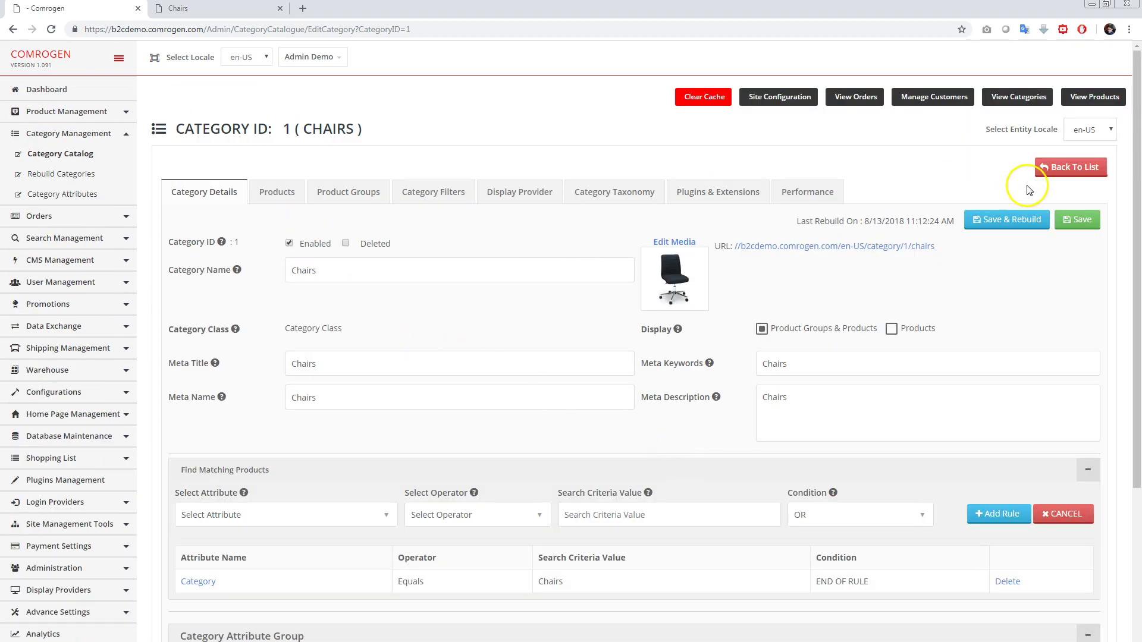
{"action": "left_click", "coordinate": [1068, 167]}
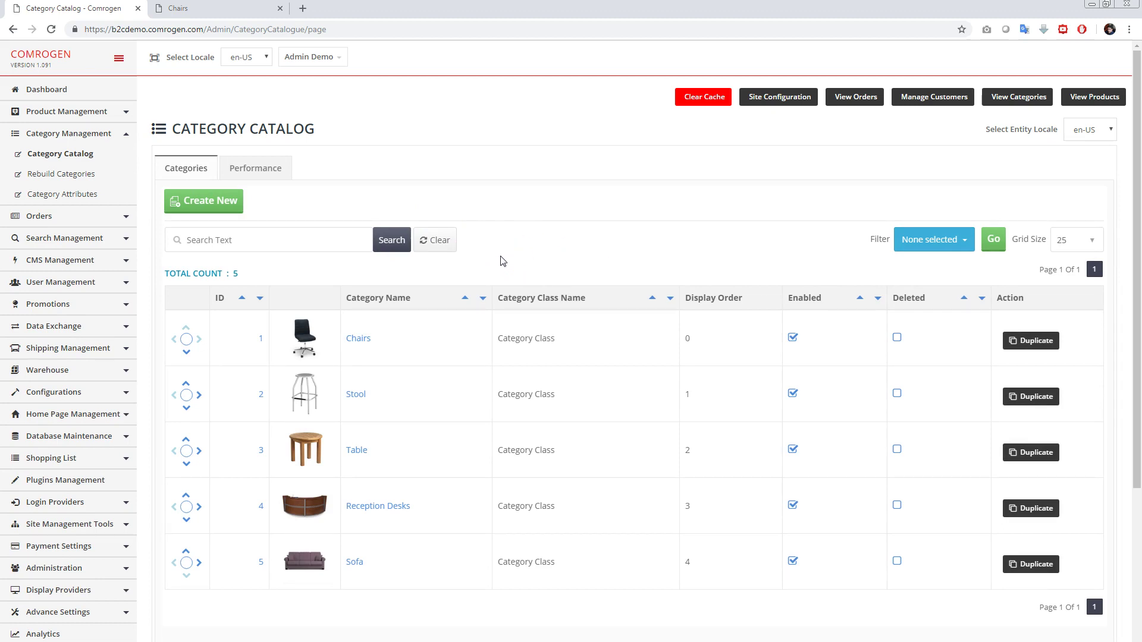
{"action": "left_click", "coordinate": [67, 176]}
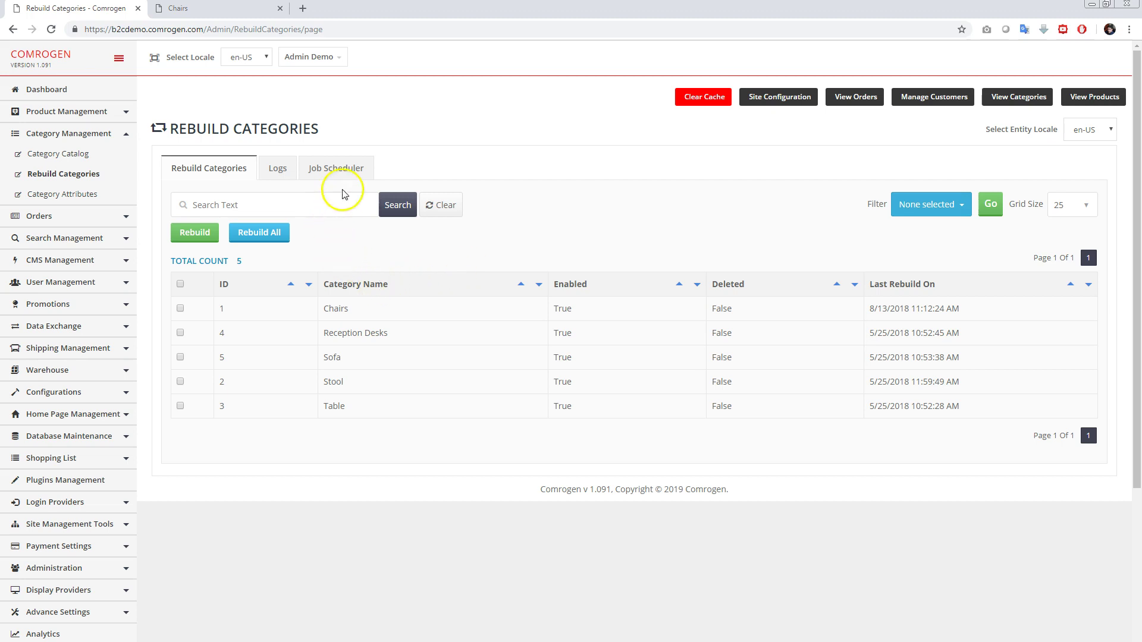
{"action": "left_click", "coordinate": [331, 173]}
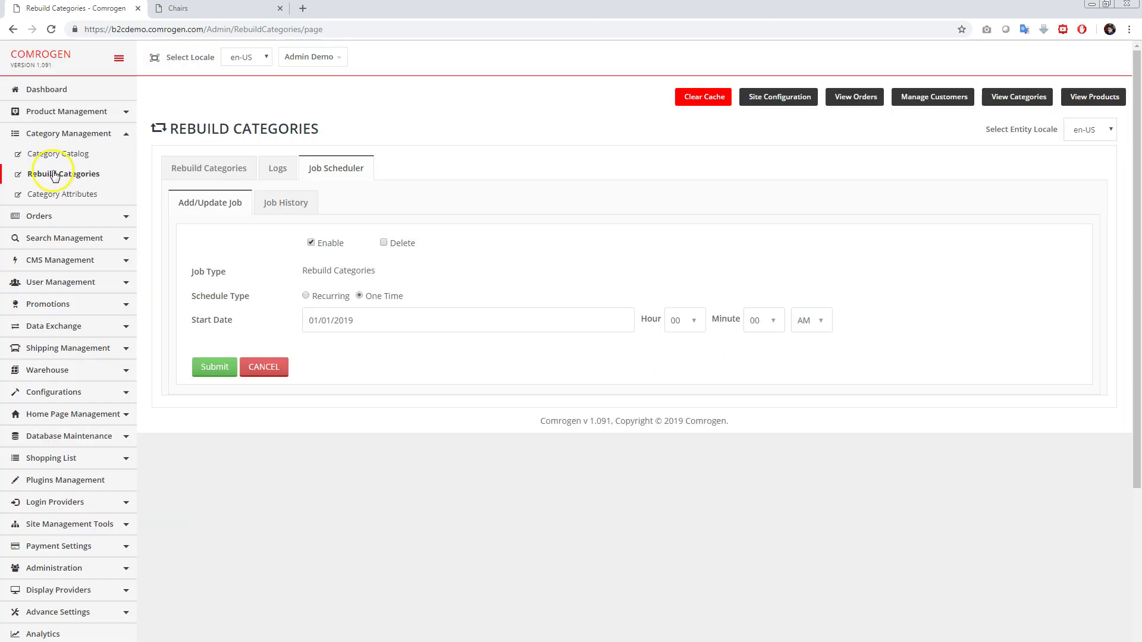
- Go back to the list of categories available for rebuilding and select all of them
{"action": "left_click", "coordinate": [57, 178]}
{"action": "left_click", "coordinate": [208, 171]}
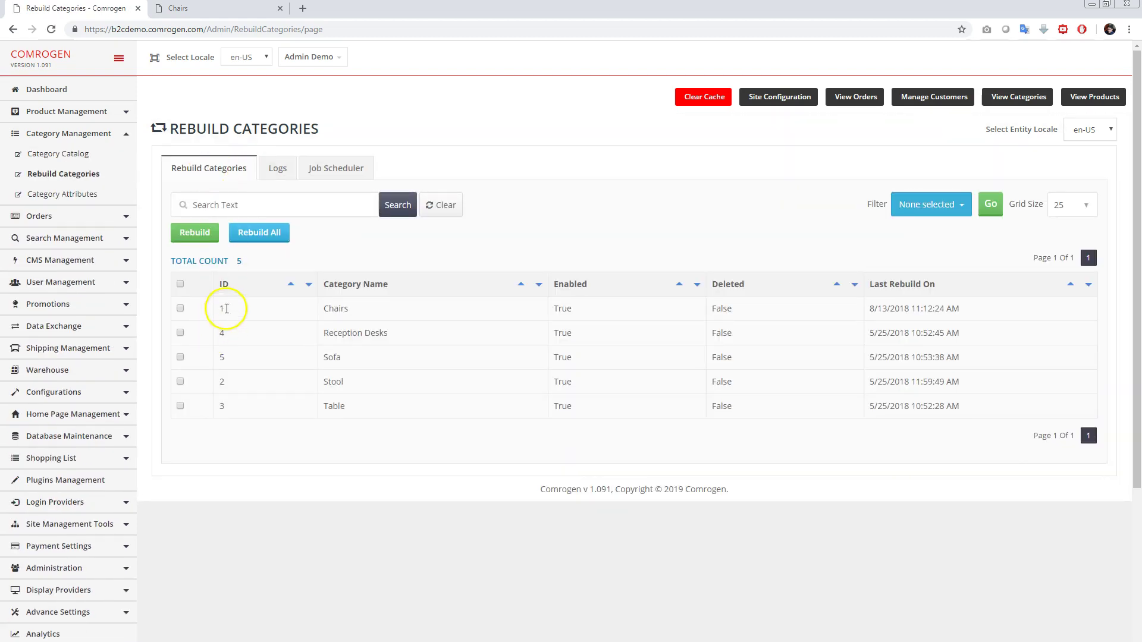
{"action": "left_click", "coordinate": [180, 283]}
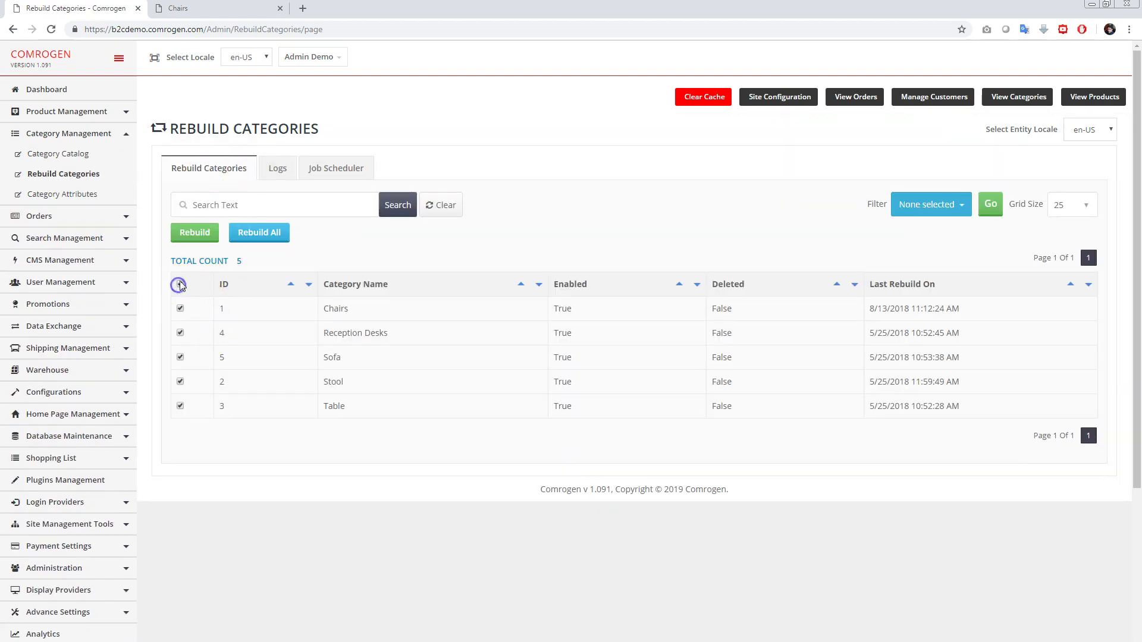
- Review the schedule type and start date settings of the Rebuild Categories job
{"action": "left_click", "coordinate": [336, 172]}
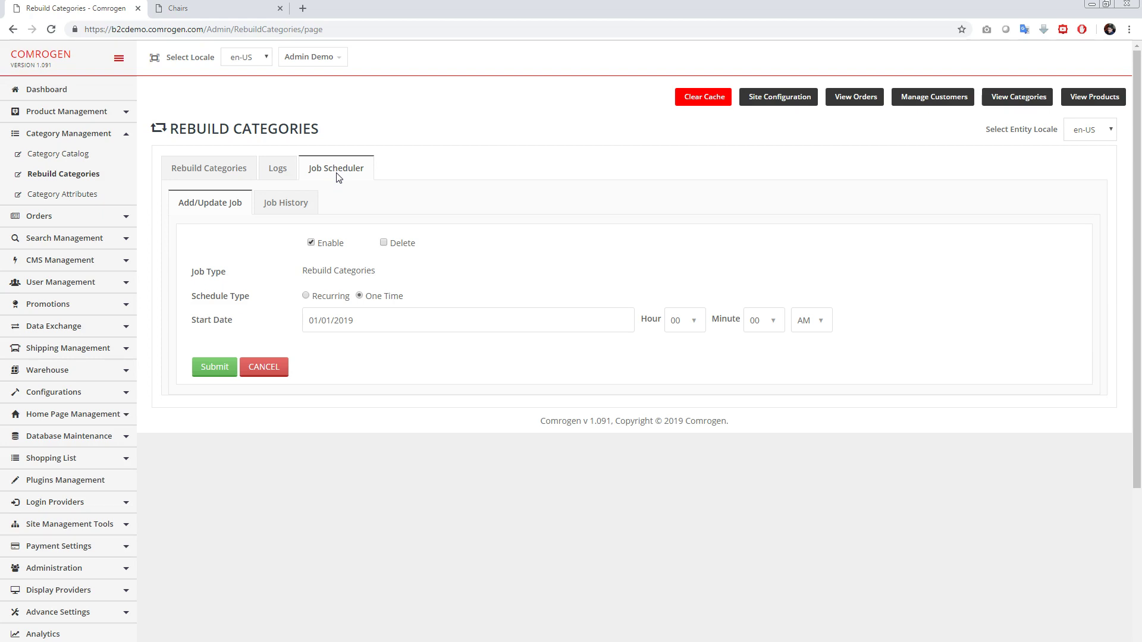
{"action": "left_click", "coordinate": [554, 319]}
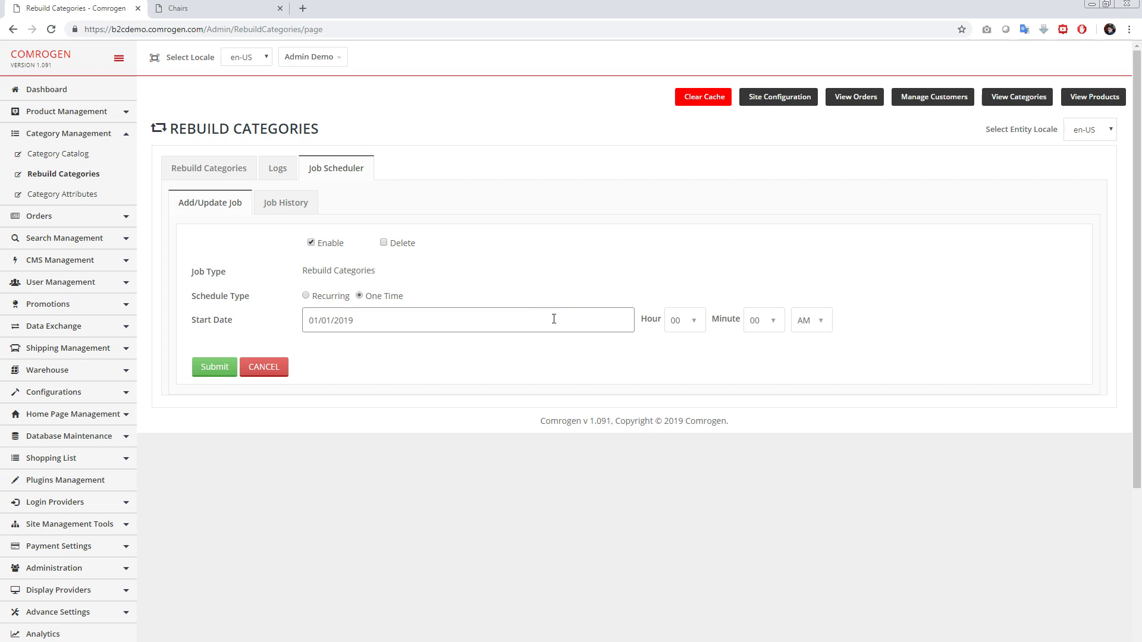
{"action": "left_click", "coordinate": [306, 461]}
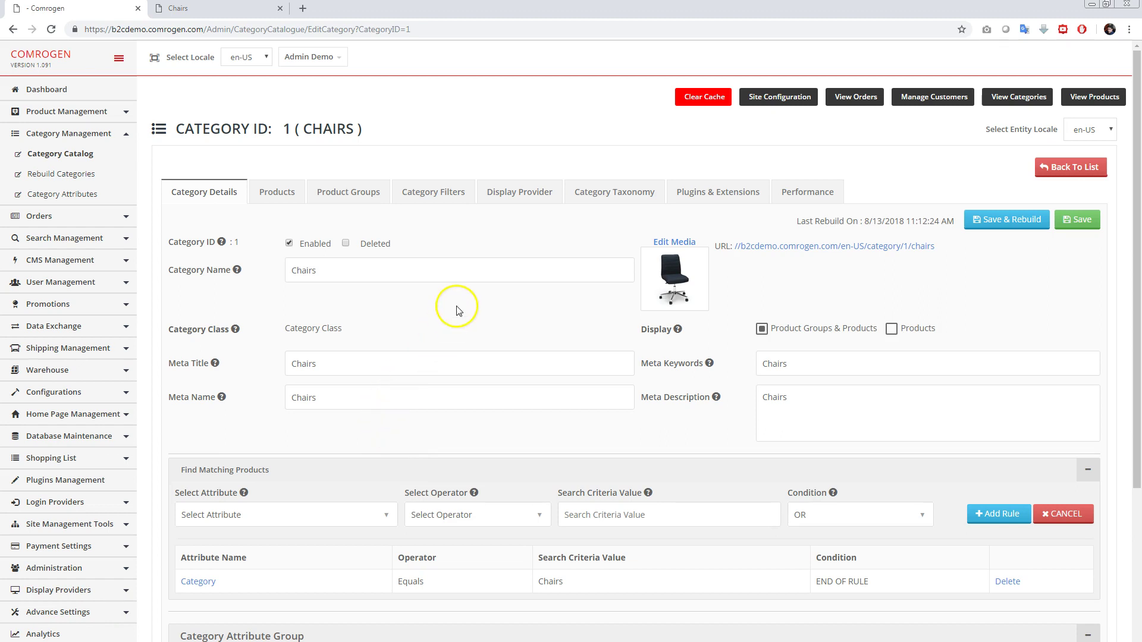
- Examine the products assigned to the Chairs category and their display order values
{"action": "left_click", "coordinate": [502, 368]}
{"action": "left_click", "coordinate": [279, 189]}
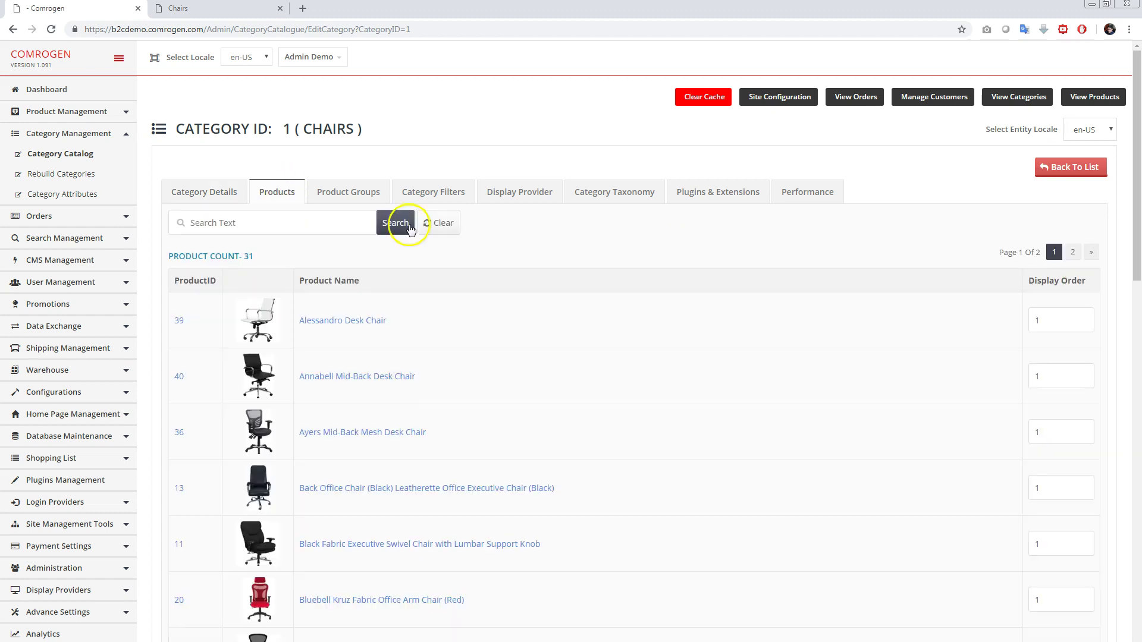
{"action": "scroll", "coordinate": [663, 332], "scroll_direction": "down", "scroll_amount": 6}
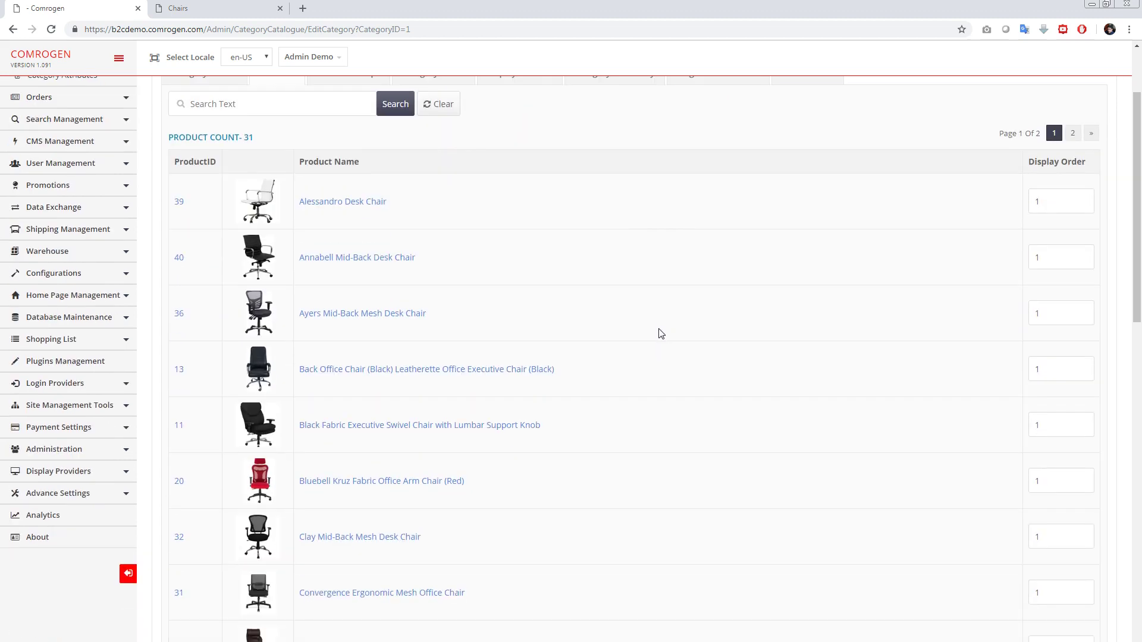
{"action": "scroll", "coordinate": [635, 335], "scroll_direction": "down", "scroll_amount": 3}
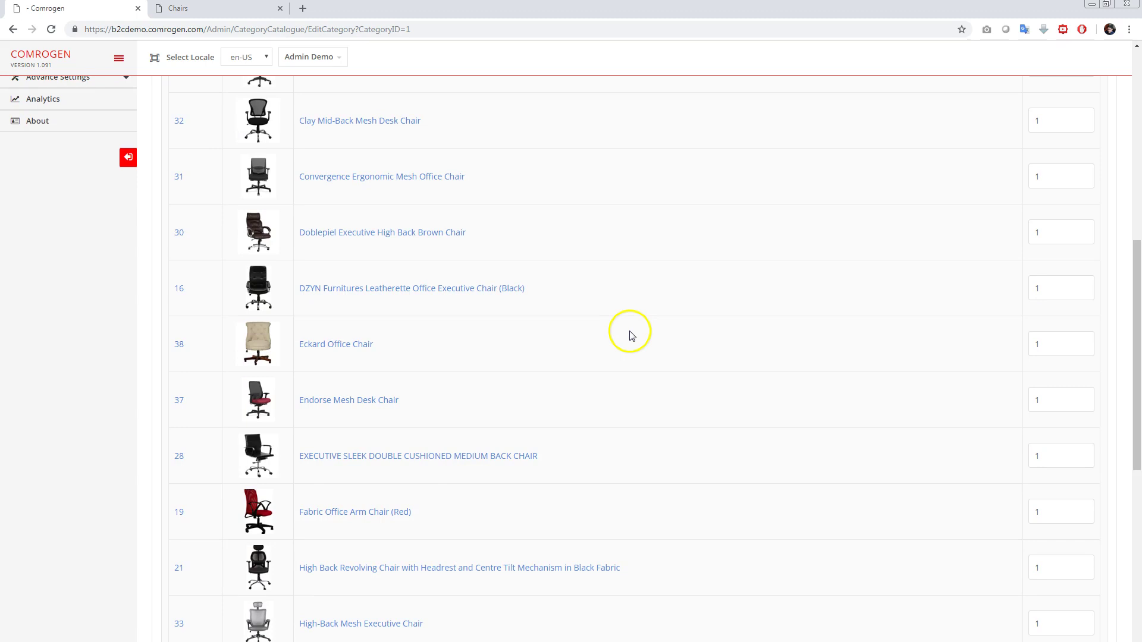
{"action": "scroll", "coordinate": [632, 336], "scroll_direction": "down", "scroll_amount": 9}
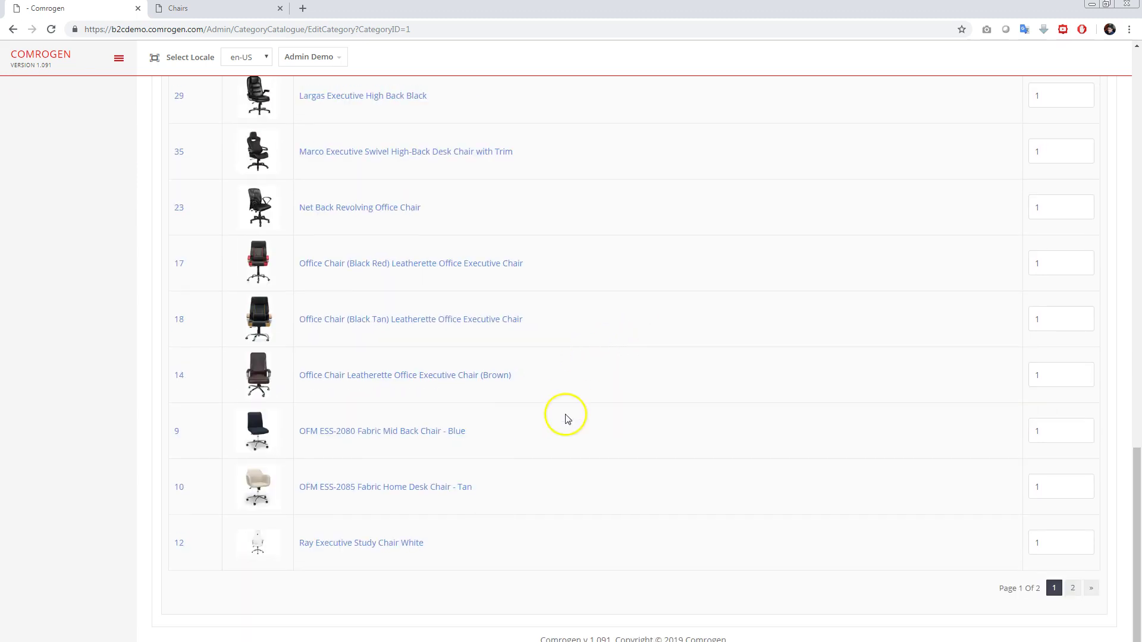
{"action": "scroll", "coordinate": [566, 419], "scroll_direction": "up", "scroll_amount": 17}
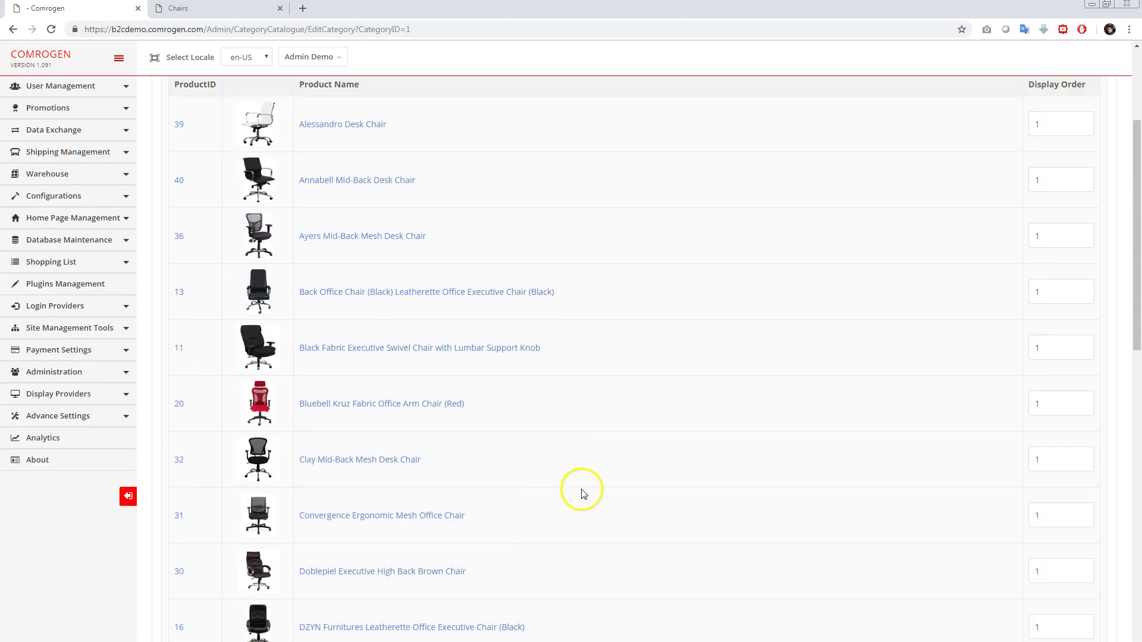
{"action": "scroll", "coordinate": [583, 493], "scroll_direction": "up", "scroll_amount": 3}
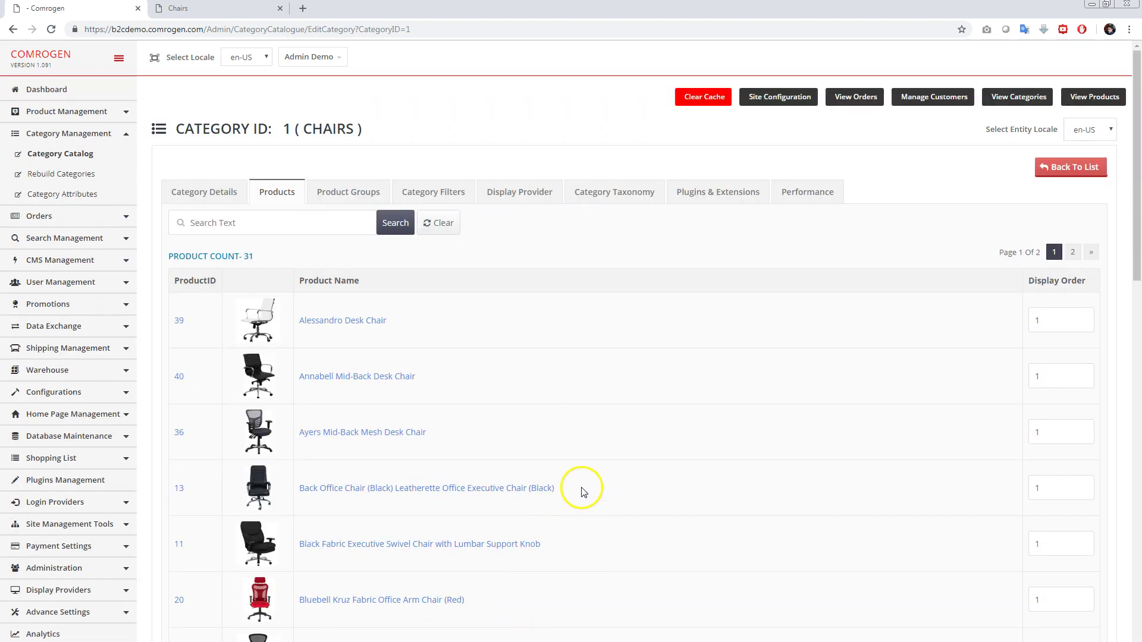
{"action": "left_click", "coordinate": [588, 448]}
{"action": "left_click", "coordinate": [590, 439]}
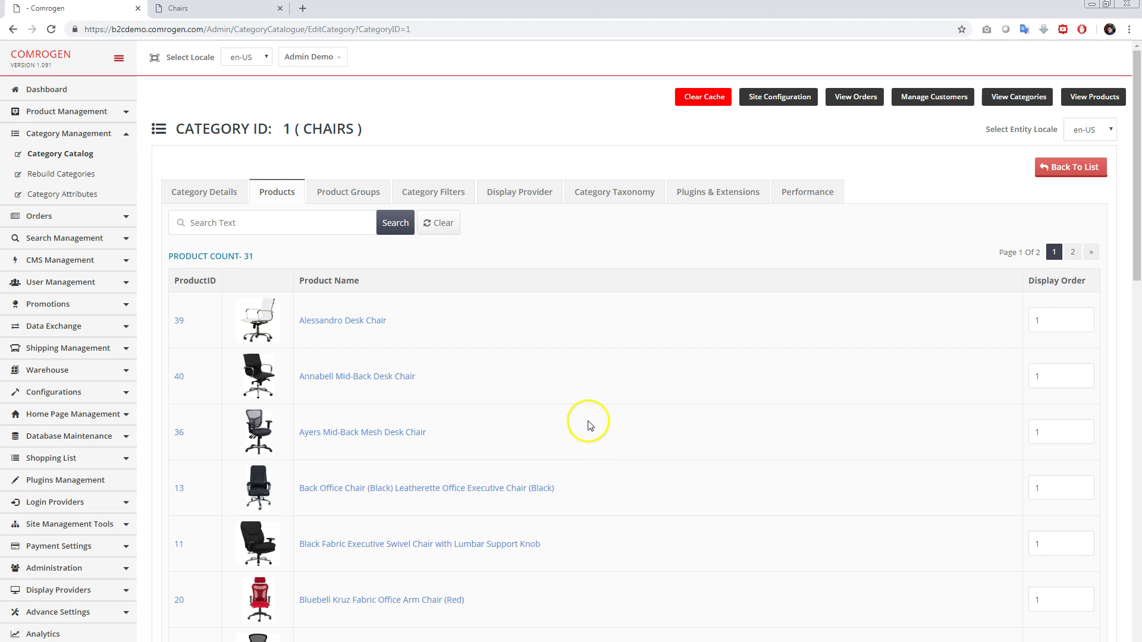
{"action": "scroll", "coordinate": [590, 425], "scroll_direction": "down", "scroll_amount": 5}
{"action": "scroll", "coordinate": [589, 423], "scroll_direction": "down", "scroll_amount": 5}
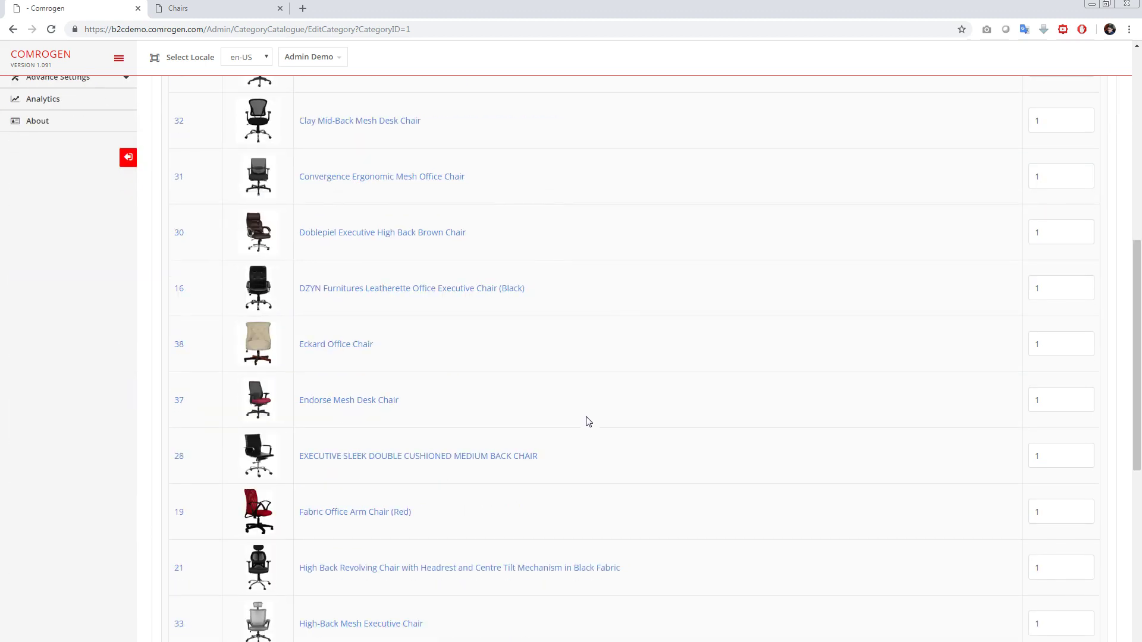
{"action": "scroll", "coordinate": [585, 421], "scroll_direction": "down", "scroll_amount": 4}
{"action": "left_click", "coordinate": [583, 418]}
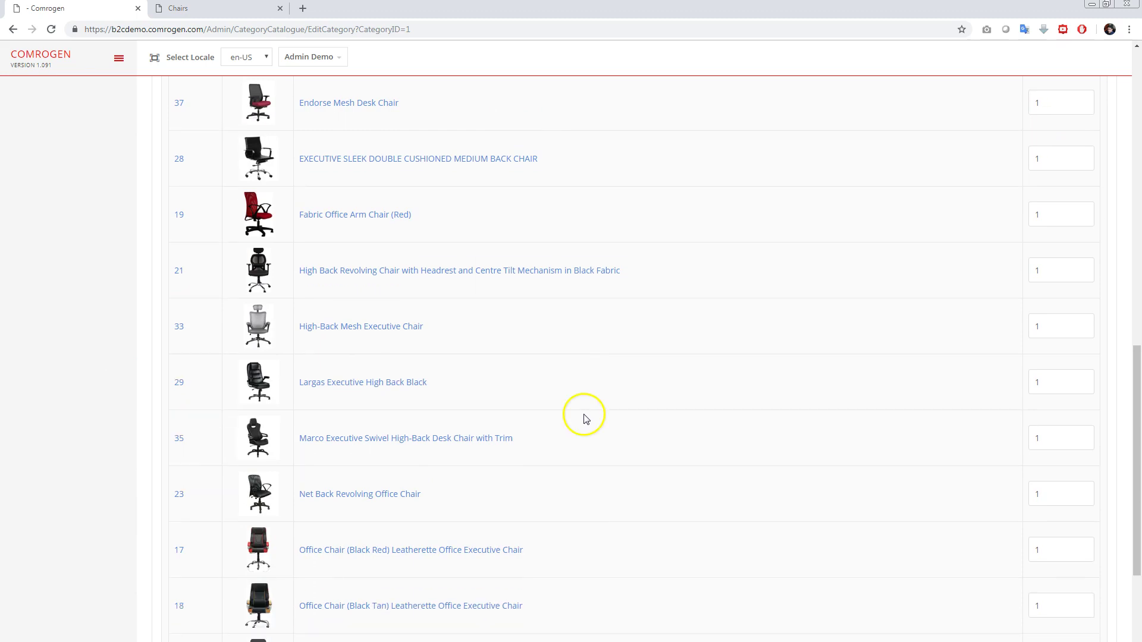
{"action": "scroll", "coordinate": [583, 416], "scroll_direction": "up", "scroll_amount": 15}
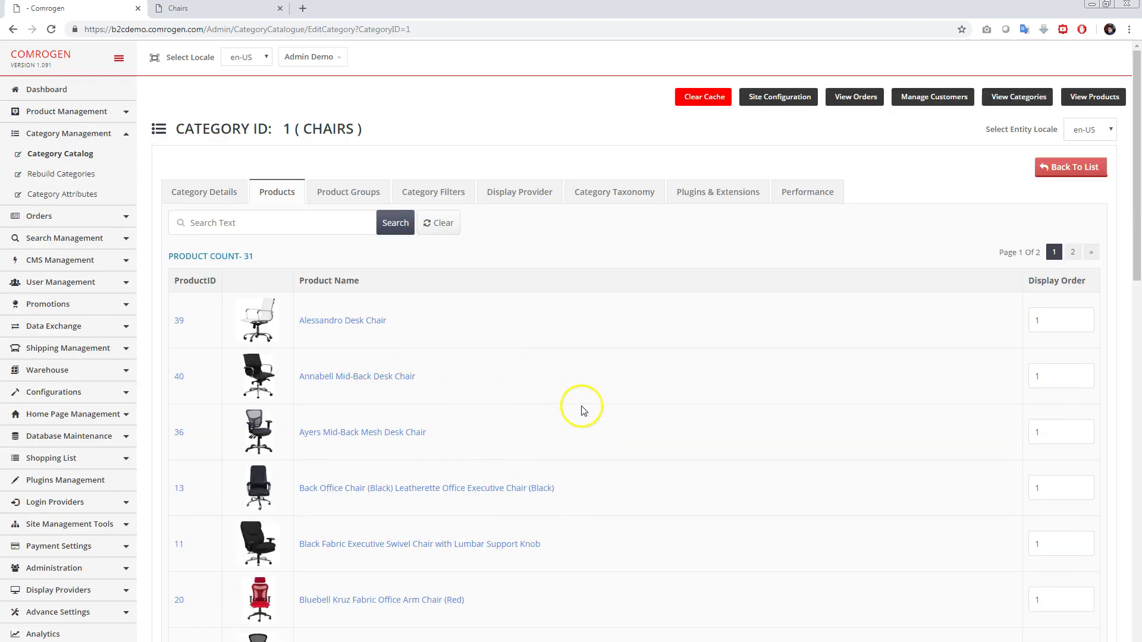
{"action": "scroll", "coordinate": [338, 524], "scroll_direction": "down", "scroll_amount": 2}
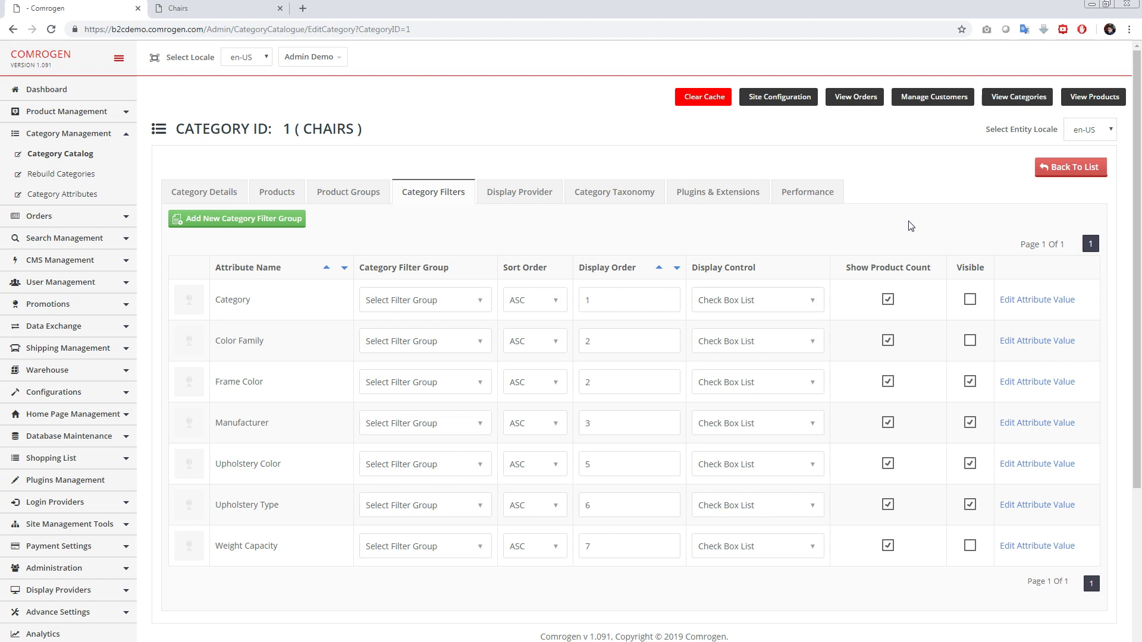
- Review the Chairs category's filter attributes with their sort order, display order, display control, product count and visibility settings
{"action": "scroll", "coordinate": [892, 220], "scroll_direction": "down", "scroll_amount": 3}
{"action": "scroll", "coordinate": [832, 241], "scroll_direction": "up", "scroll_amount": 2}
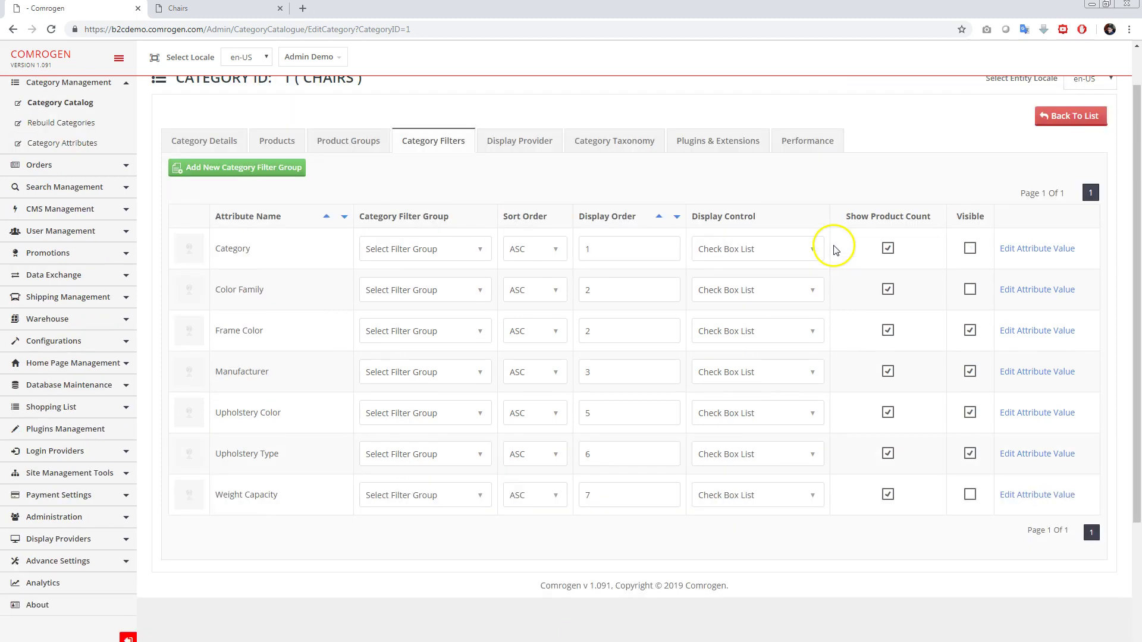
{"action": "scroll", "coordinate": [834, 250], "scroll_direction": "up", "scroll_amount": 1}
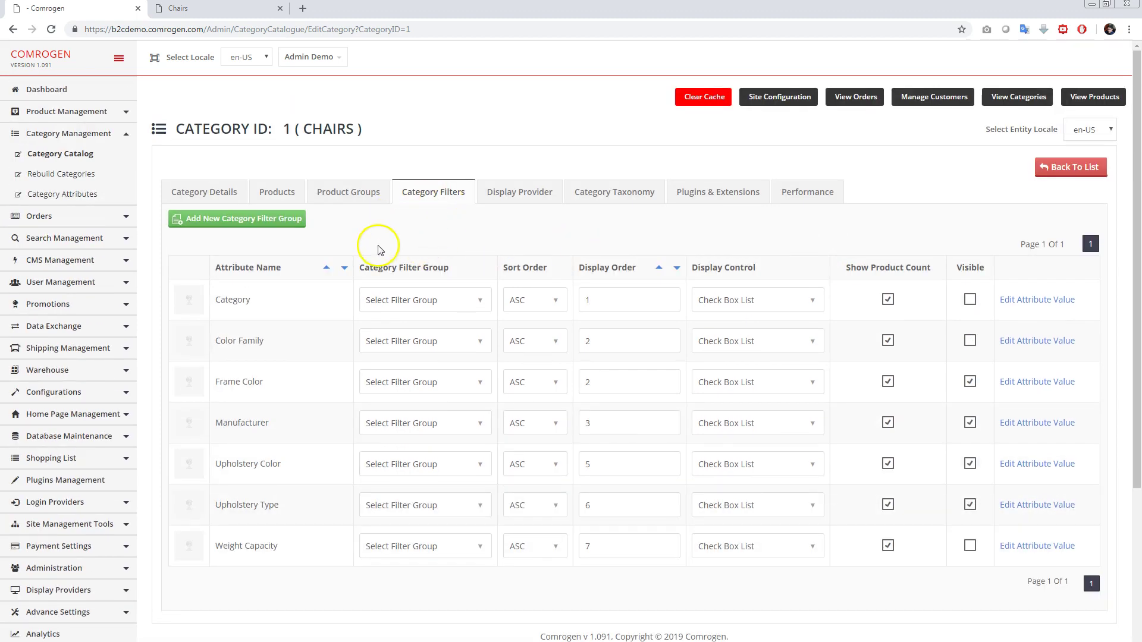
{"action": "scroll", "coordinate": [411, 229], "scroll_direction": "down", "scroll_amount": 2}
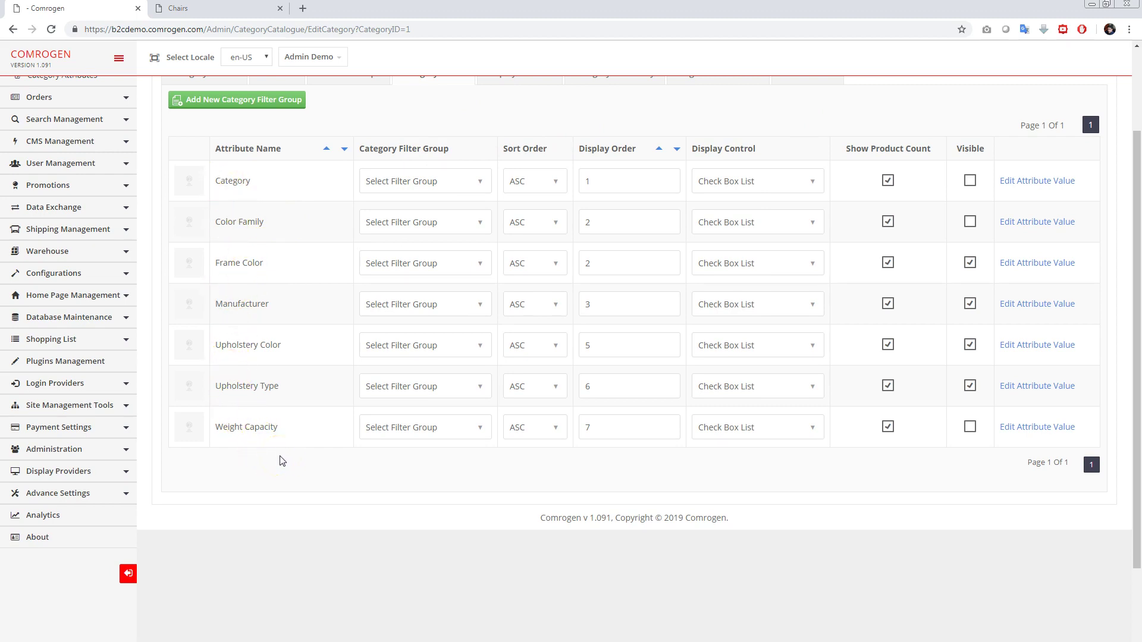
{"action": "scroll", "coordinate": [281, 452], "scroll_direction": "up", "scroll_amount": 2}
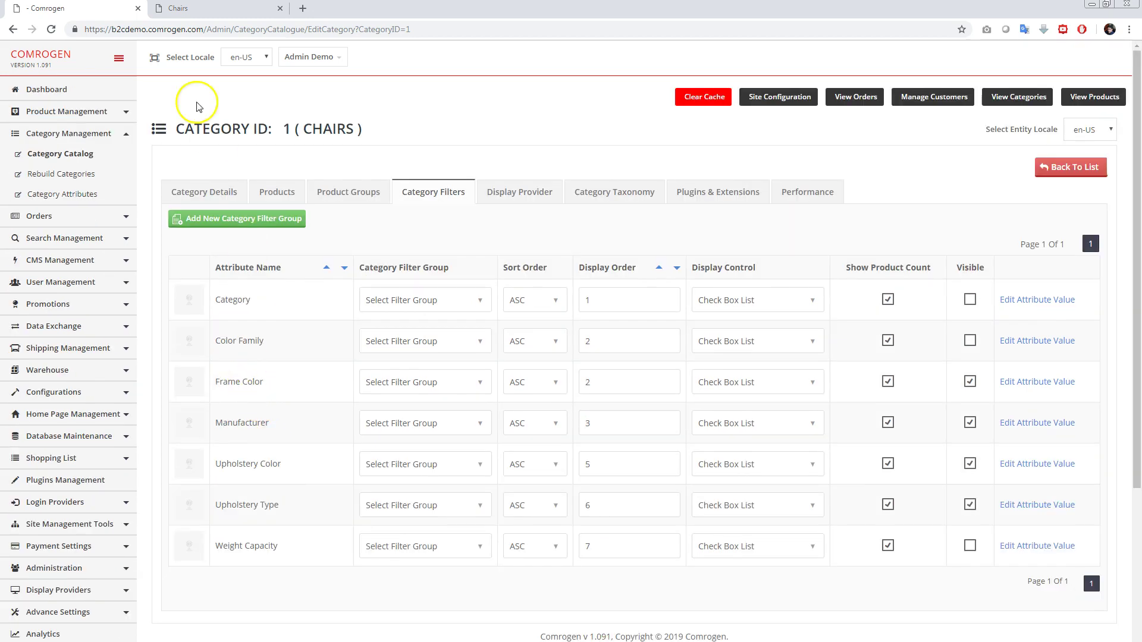
- Compare the configured filters with those on the Chairs storefront page, then return to the category's filter settings
{"action": "left_click", "coordinate": [195, 11]}
{"action": "scroll", "coordinate": [141, 401], "scroll_direction": "down", "scroll_amount": 3}
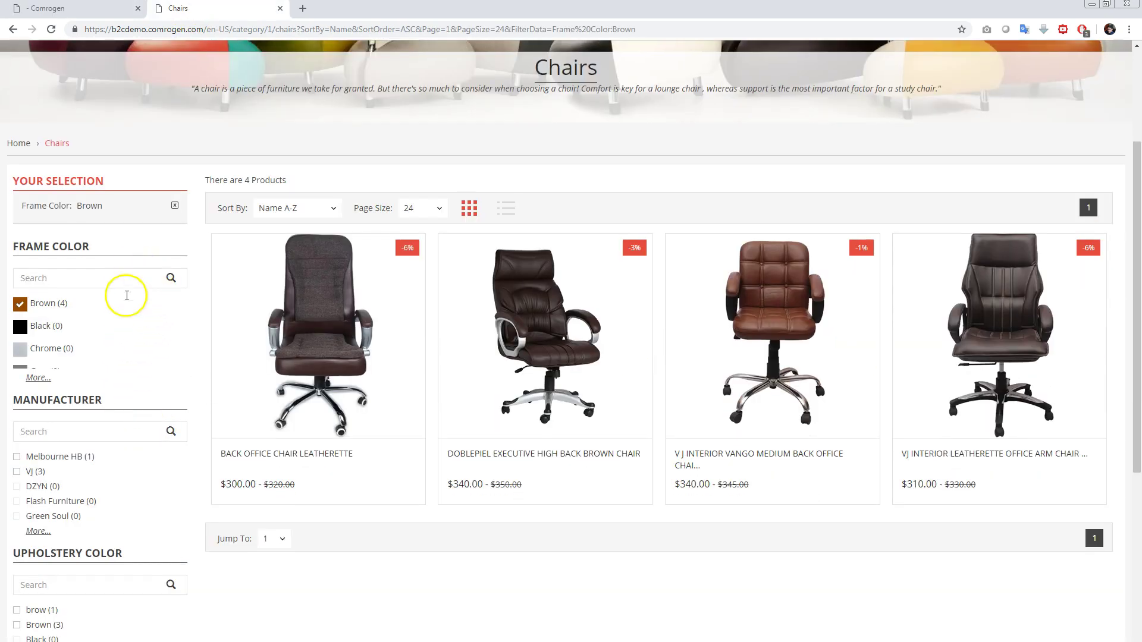
{"action": "scroll", "coordinate": [119, 309], "scroll_direction": "down", "scroll_amount": 5}
{"action": "scroll", "coordinate": [134, 363], "scroll_direction": "up", "scroll_amount": 5}
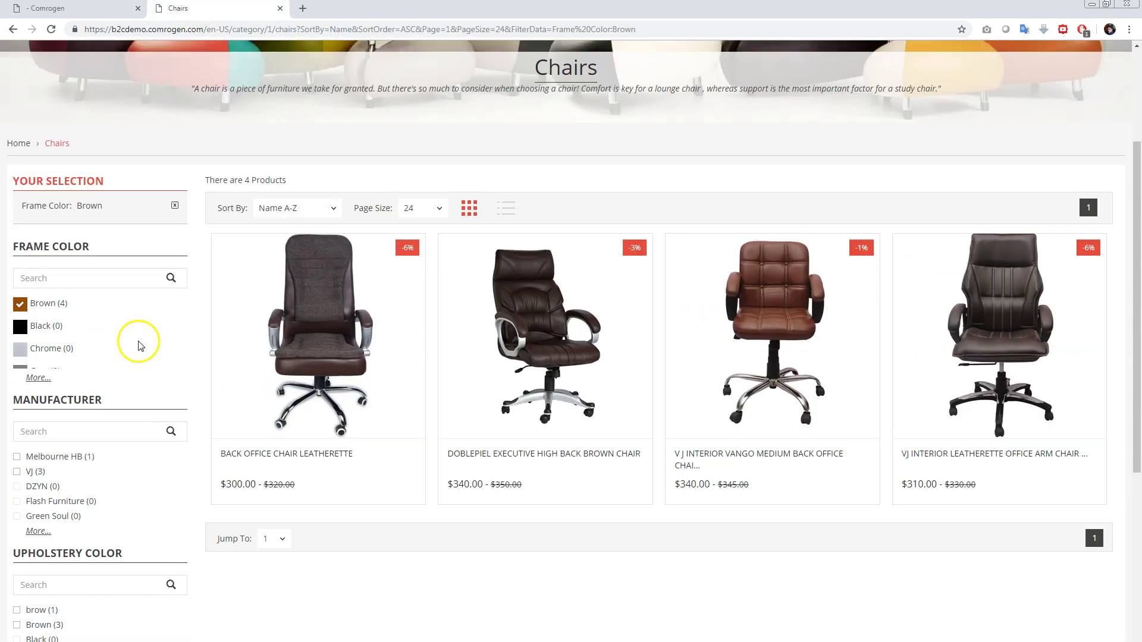
{"action": "left_click", "coordinate": [100, 8]}
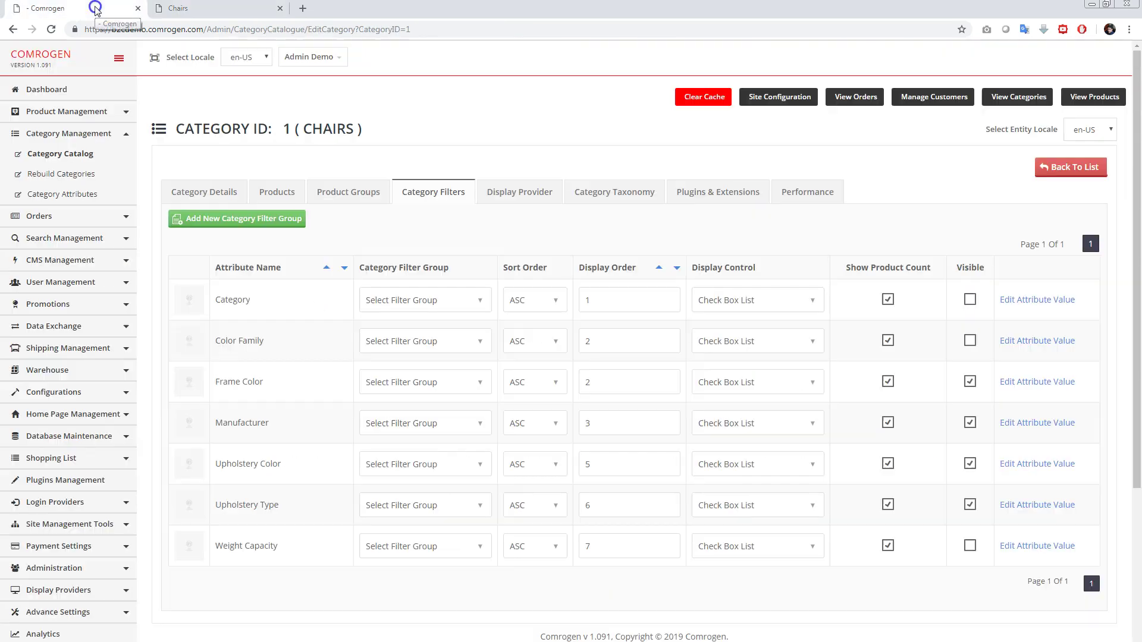
- Check the Category filter's attribute values and its available display control options without changing them
{"action": "left_click", "coordinate": [1045, 301]}
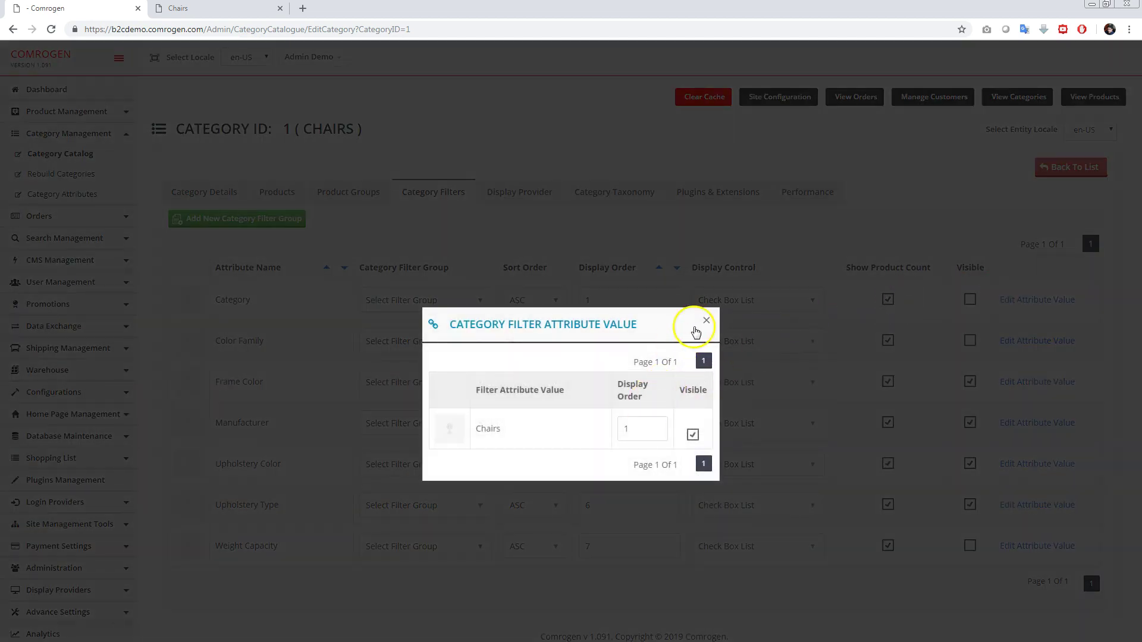
{"action": "left_click", "coordinate": [707, 321]}
{"action": "left_click", "coordinate": [814, 301]}
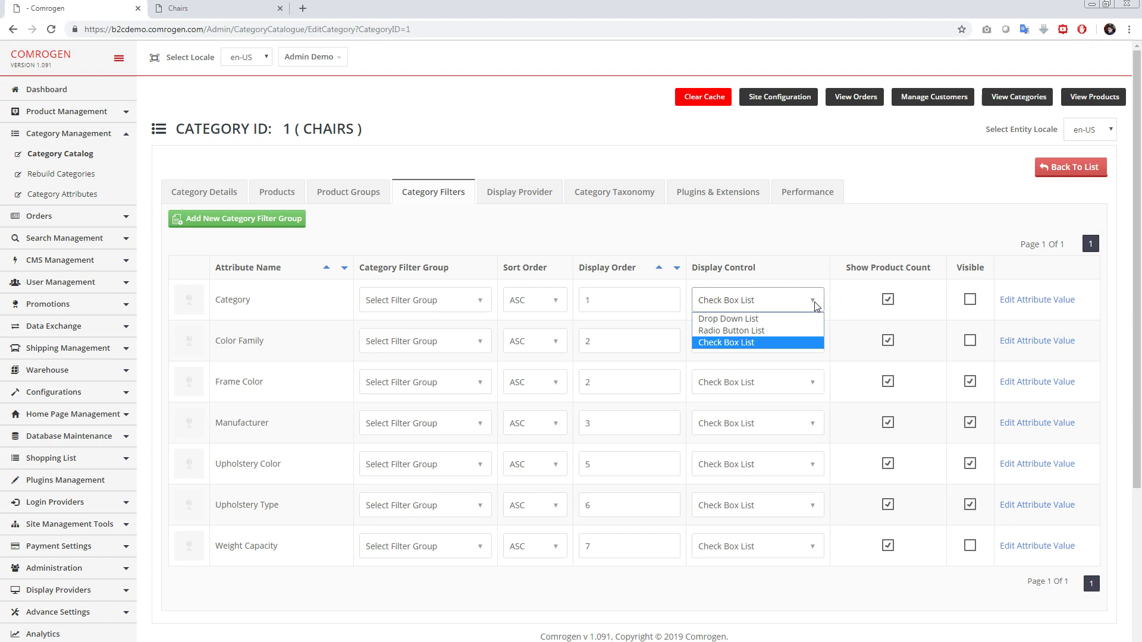
{"action": "left_click", "coordinate": [849, 298]}
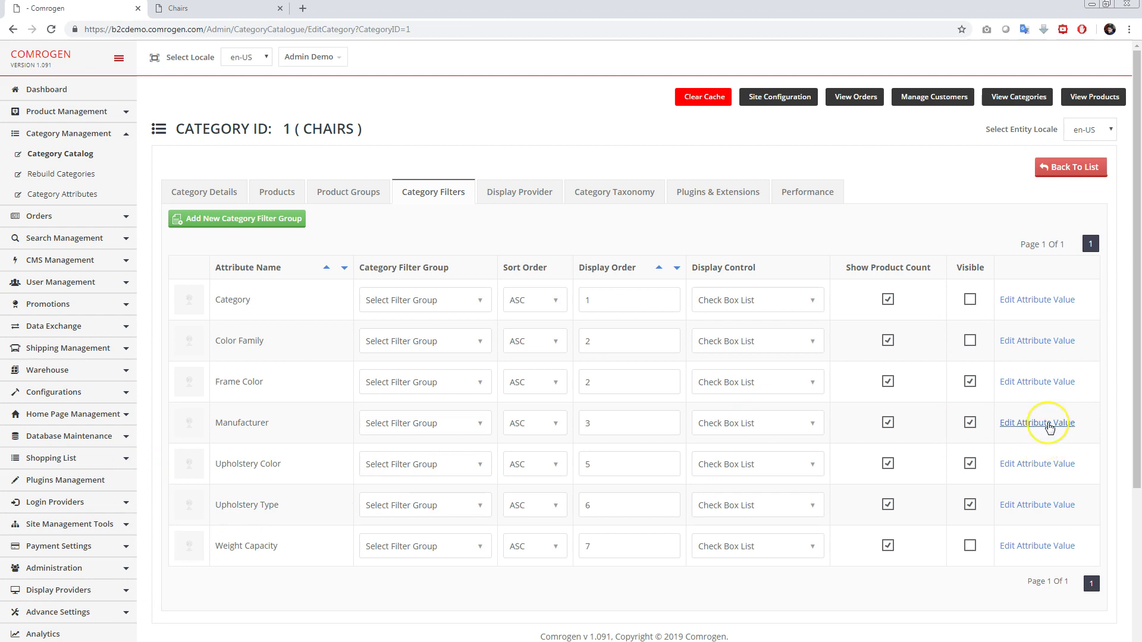
- Check the Manufacturer filter's attribute values and compare them with the expanded Manufacturer list on the Chairs storefront page
{"action": "left_click", "coordinate": [1030, 424]}
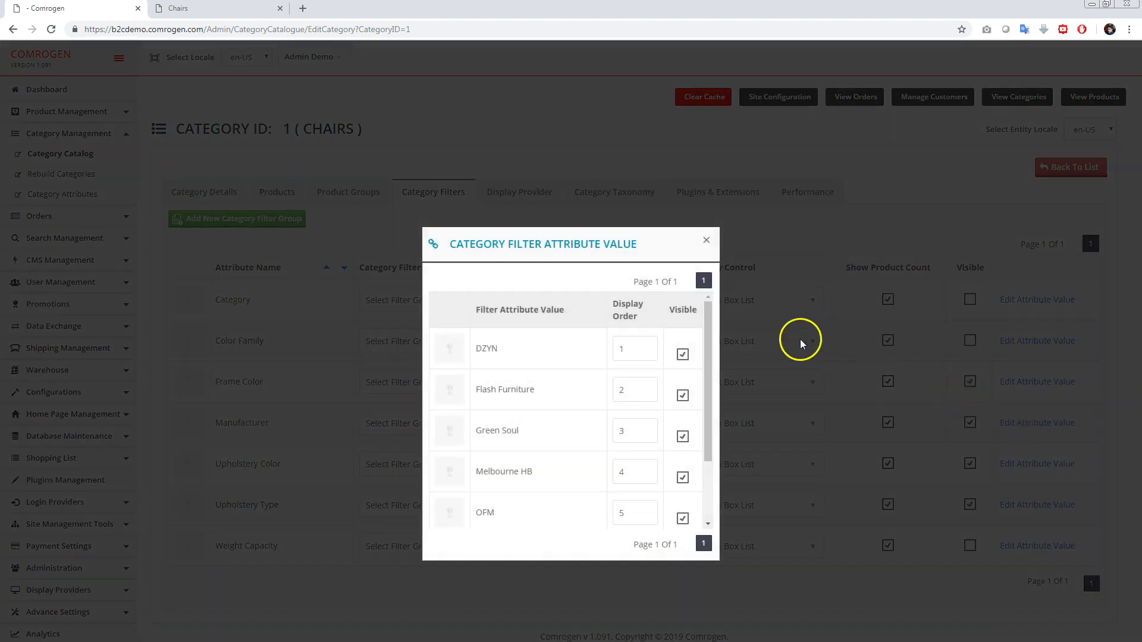
{"action": "left_click_drag", "start_coordinate": [713, 308], "coordinate": [706, 365]}
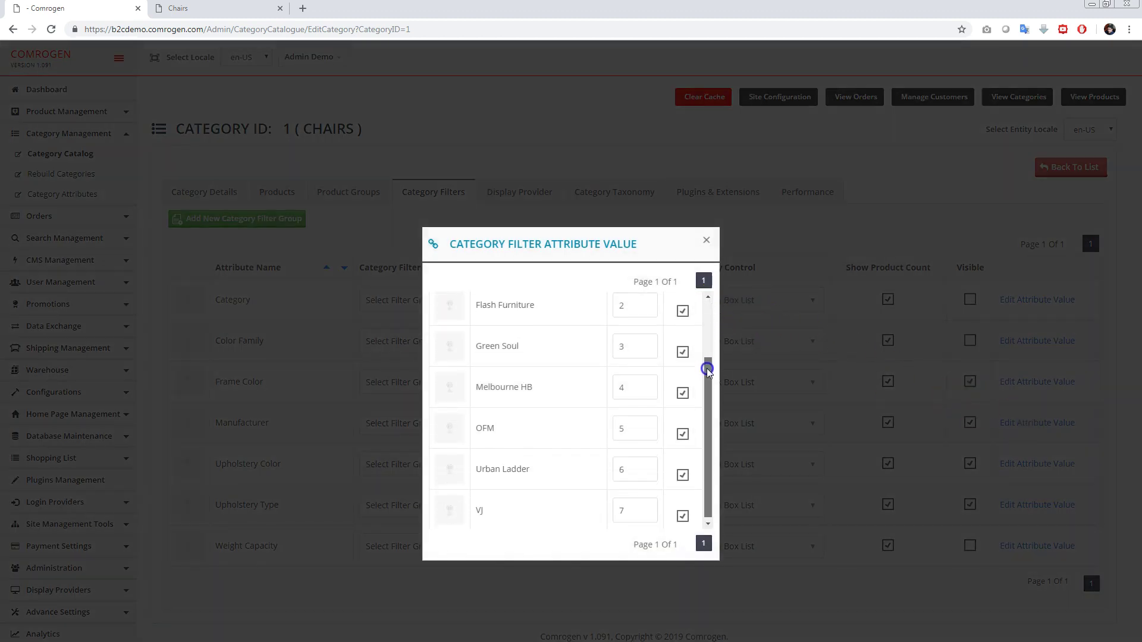
{"action": "left_click", "coordinate": [707, 240]}
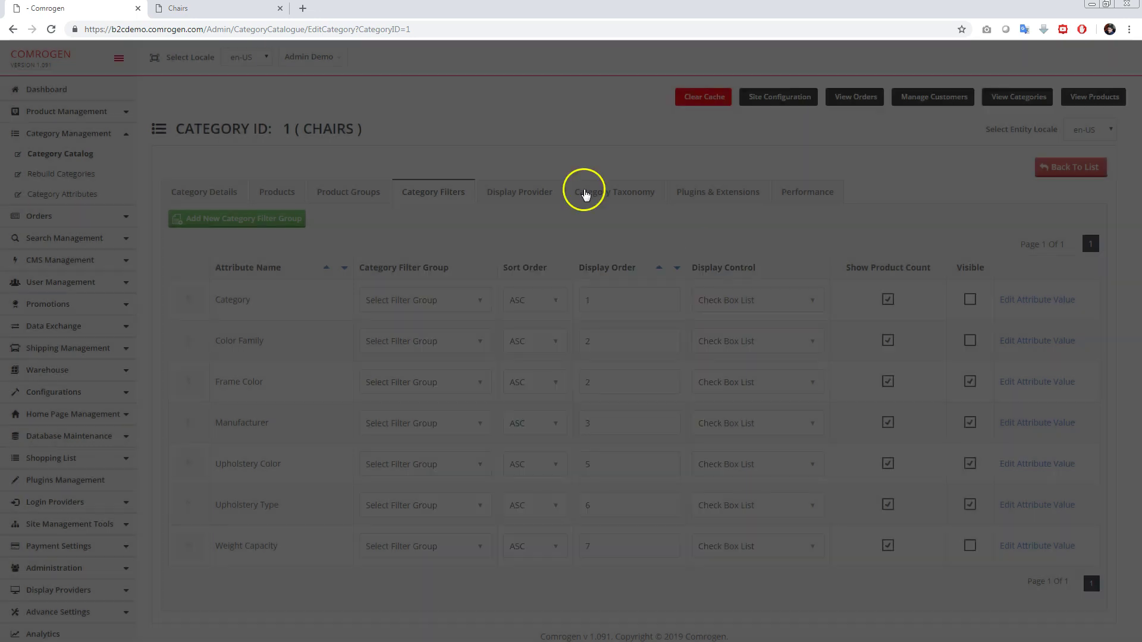
{"action": "left_click", "coordinate": [237, 8]}
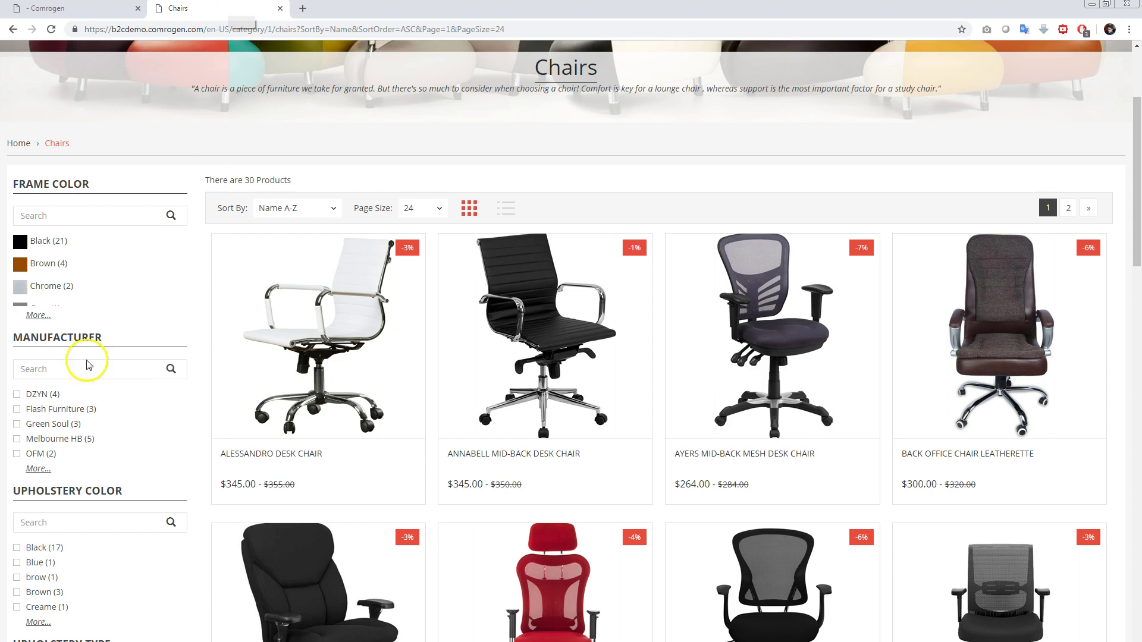
{"action": "left_click", "coordinate": [32, 469]}
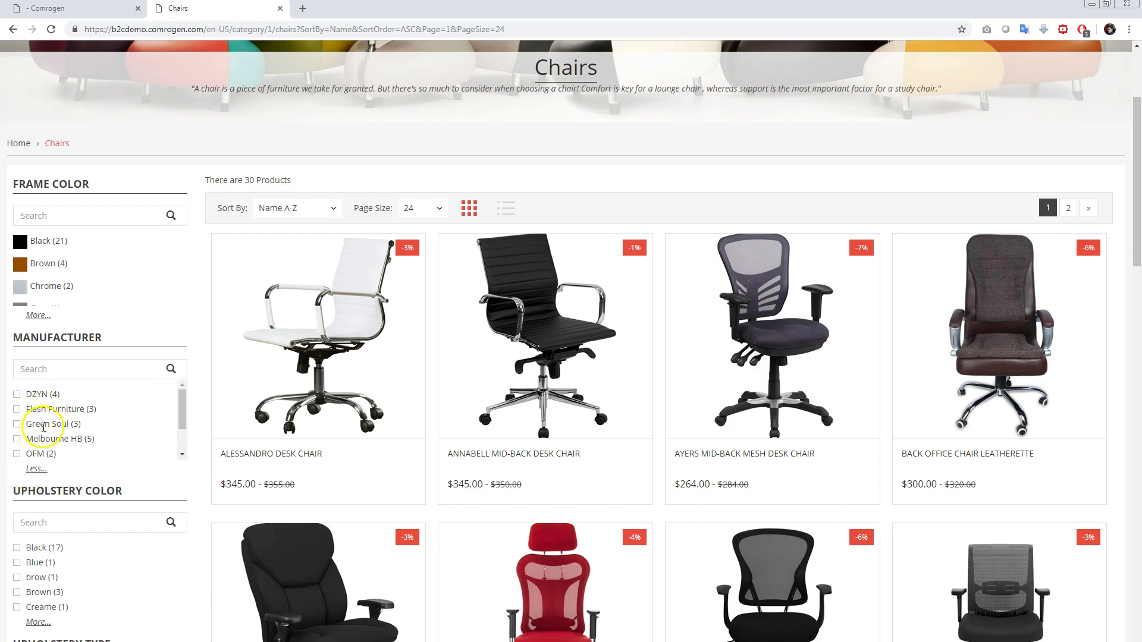
- Look through the storefront's Manufacturer filter values, return to the Chairs category's filter settings and recheck the Manufacturer attribute values
{"action": "mouse_move", "coordinate": [179, 403]}
{"action": "left_mouse_down"}
{"action": "mouse_move", "coordinate": [178, 439]}
{"action": "mouse_move", "coordinate": [176, 401]}
{"action": "left_mouse_up"}
{"action": "left_click", "coordinate": [102, 9]}
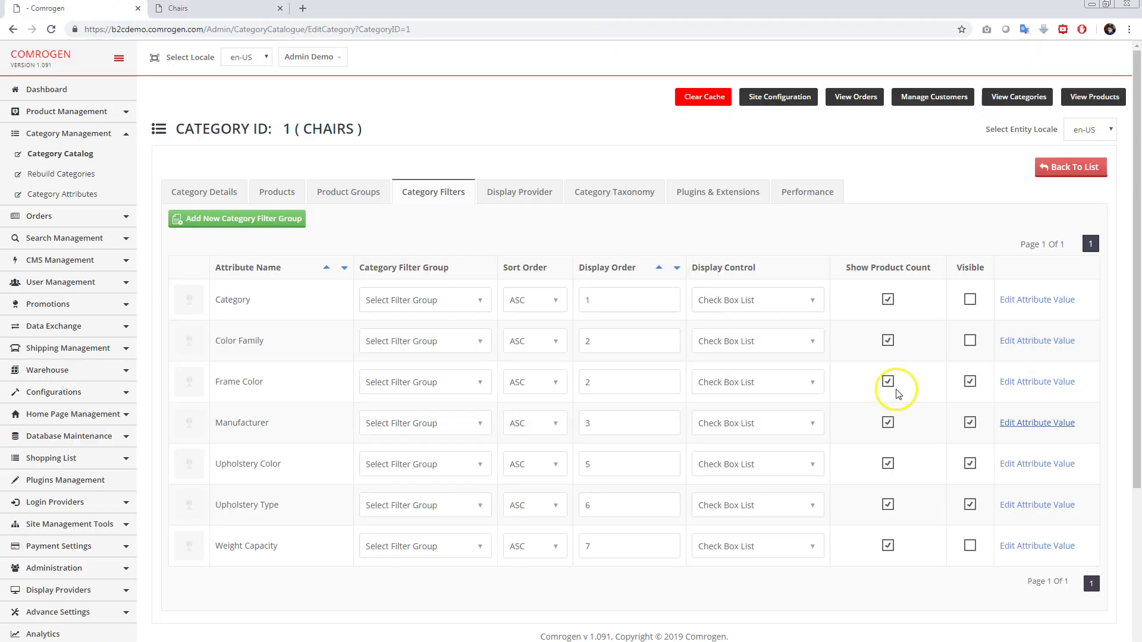
{"action": "left_click", "coordinate": [1027, 424]}
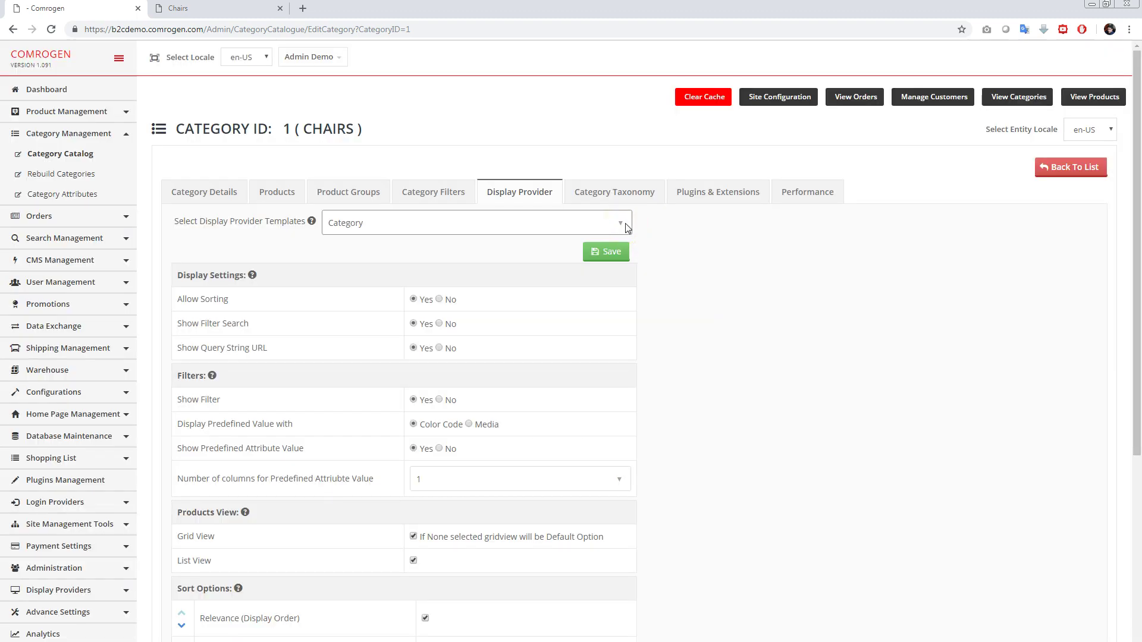
- Compare the Category and Category Horizontal Filter display provider templates for Chairs, leaving Category Horizontal Filter selected
{"action": "left_click", "coordinate": [625, 225]}
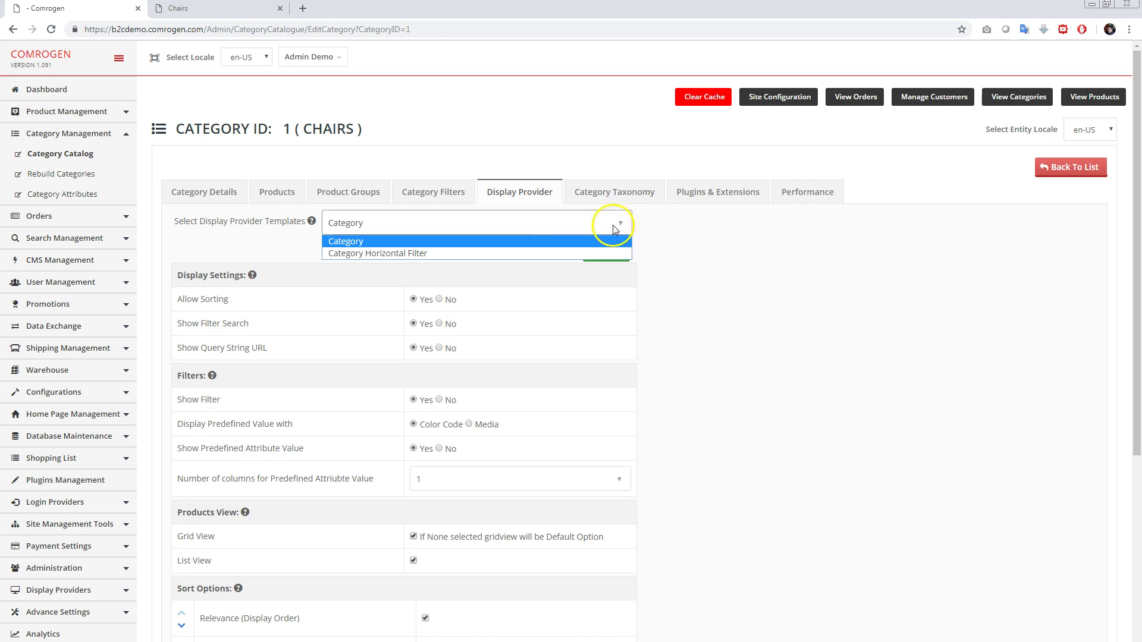
{"action": "left_click", "coordinate": [553, 252]}
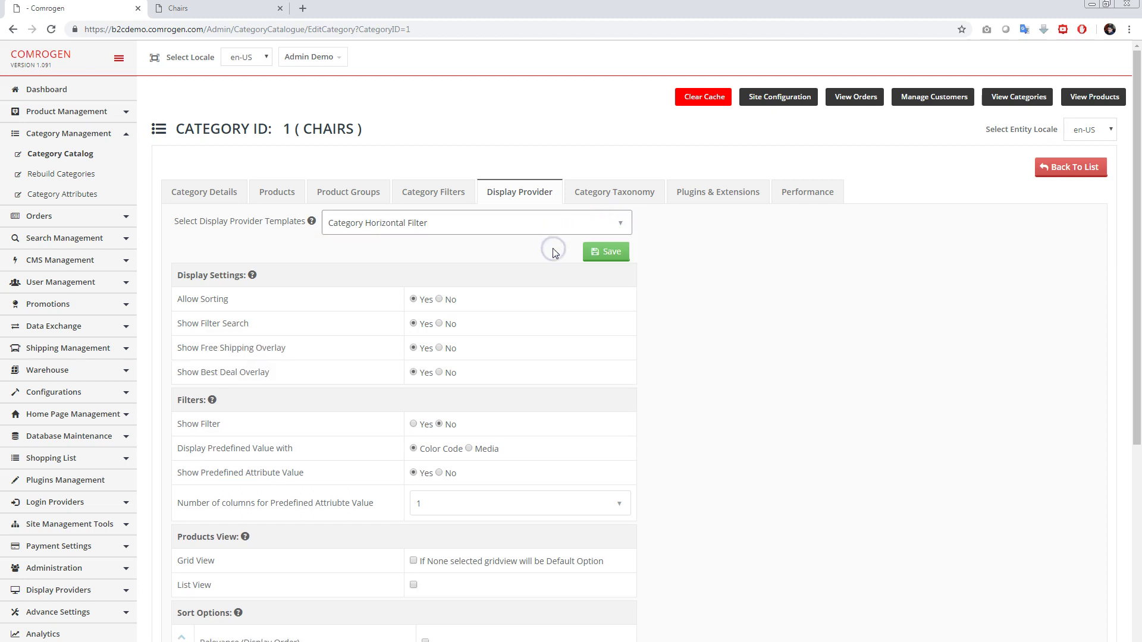
{"action": "left_click", "coordinate": [556, 225]}
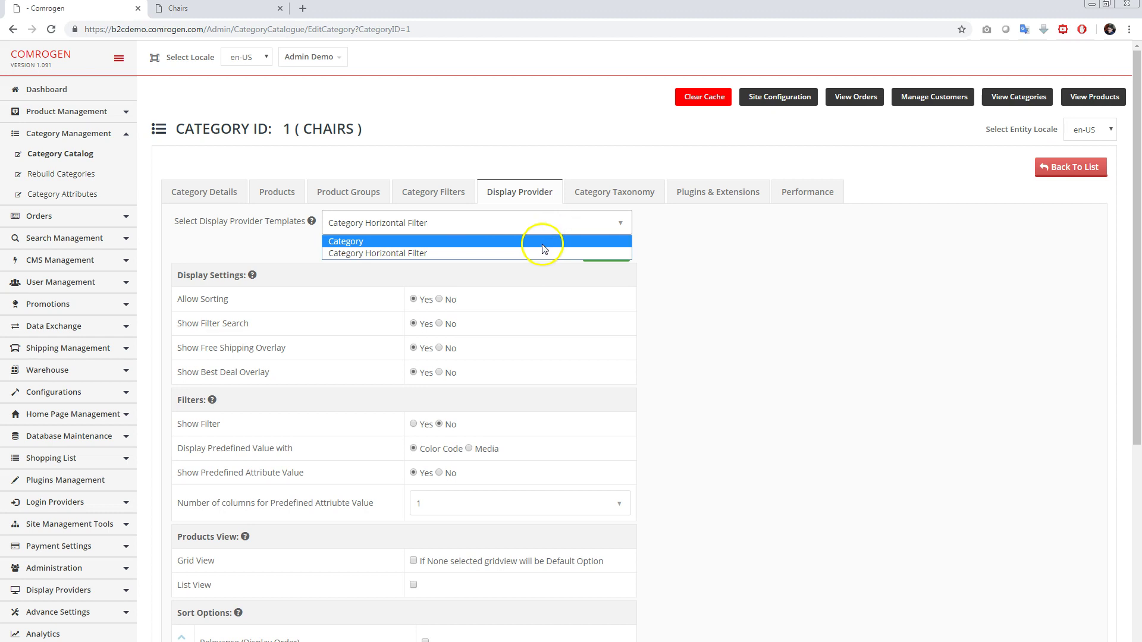
{"action": "left_click", "coordinate": [542, 243]}
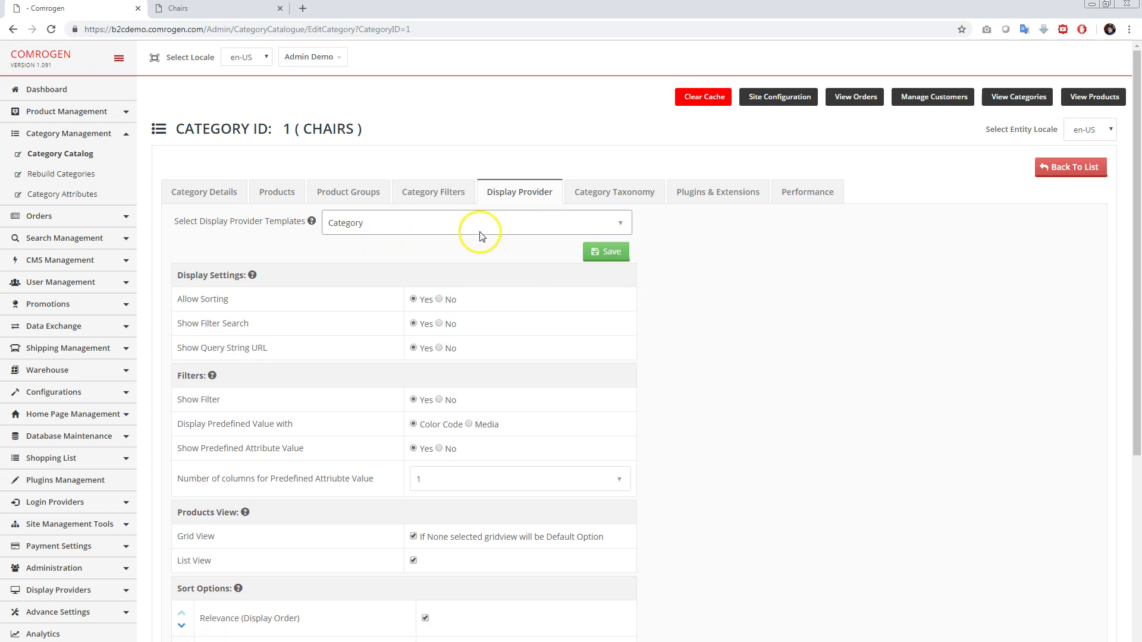
{"action": "left_click", "coordinate": [482, 237]}
{"action": "left_click", "coordinate": [462, 252]}
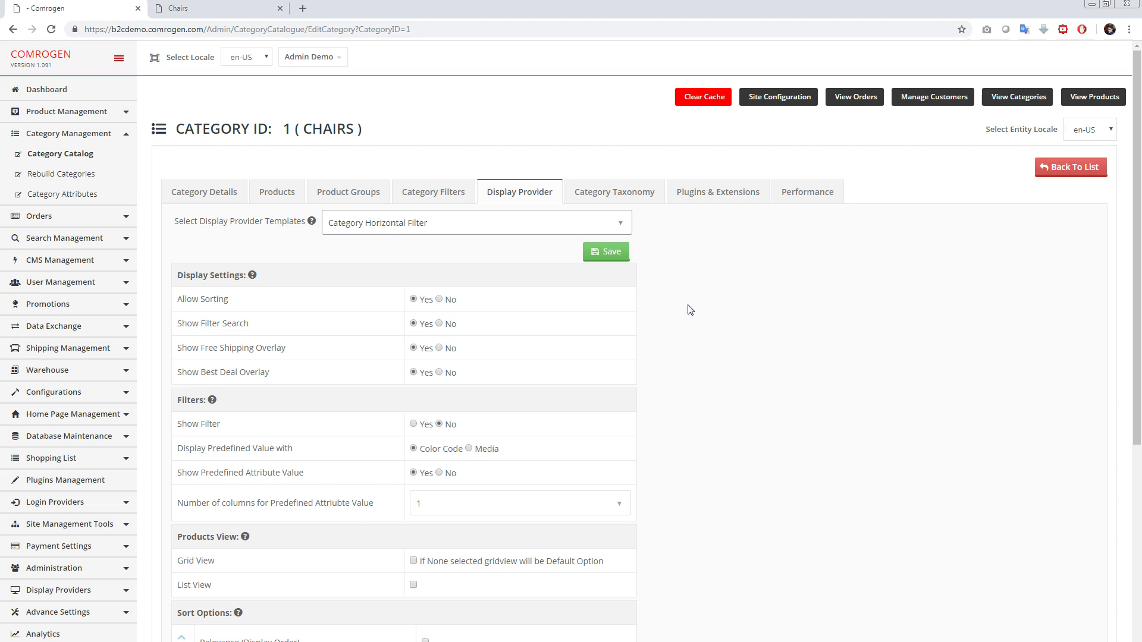
- Review the Category Horizontal Filter template's display, filter, product view, sort and paging options
{"action": "scroll", "coordinate": [690, 310], "scroll_direction": "down", "scroll_amount": 3}
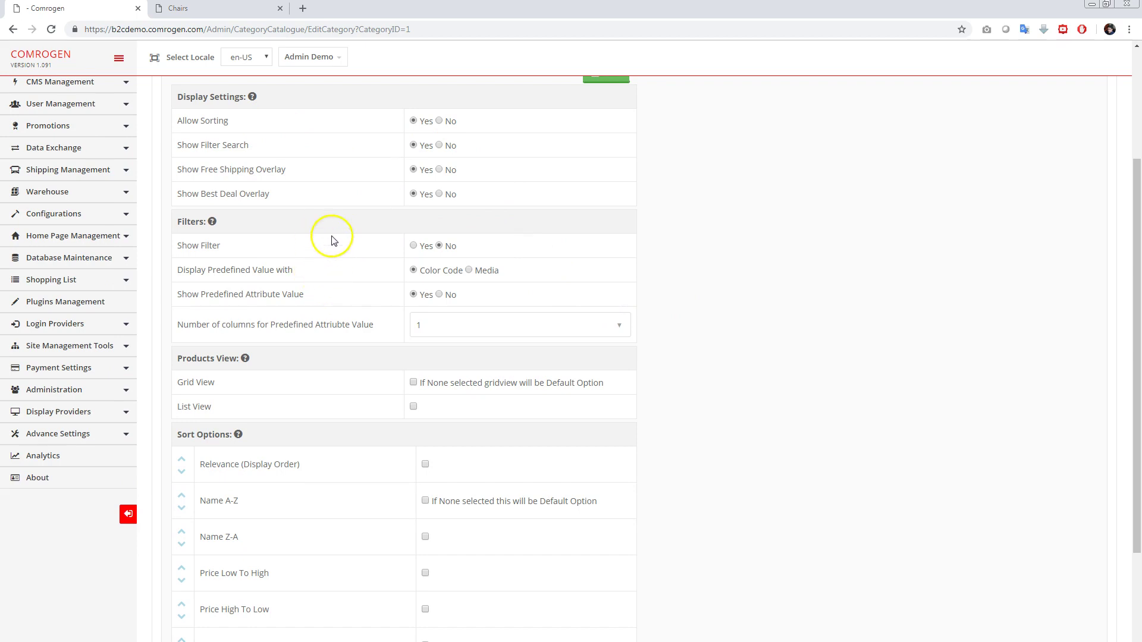
{"action": "scroll", "coordinate": [670, 315], "scroll_direction": "down", "scroll_amount": 1}
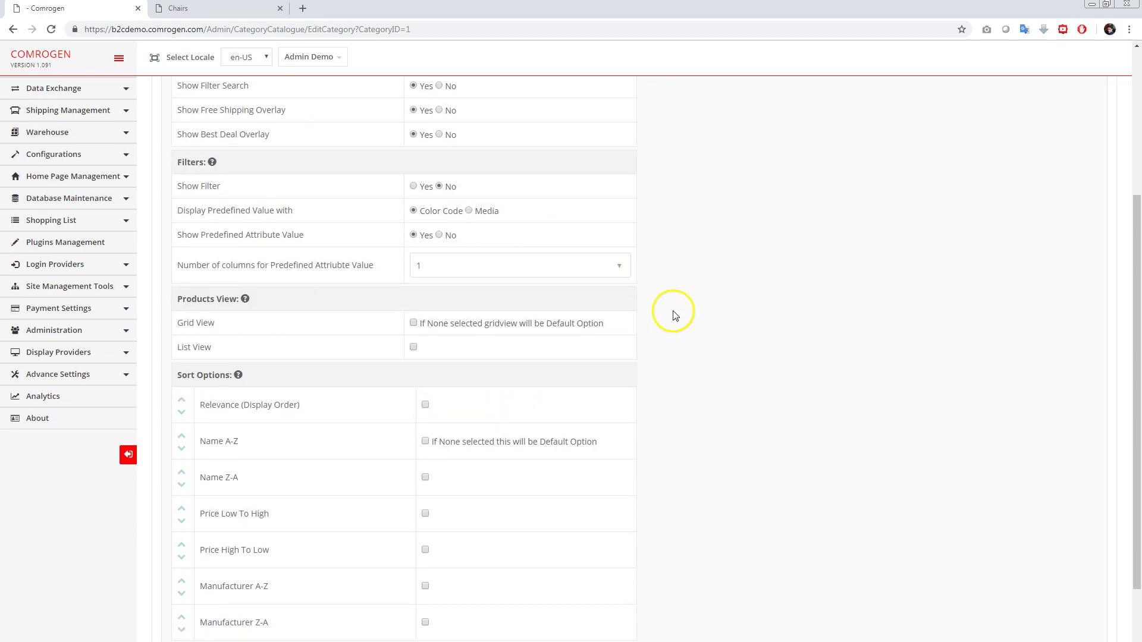
{"action": "scroll", "coordinate": [666, 303], "scroll_direction": "down", "scroll_amount": 1}
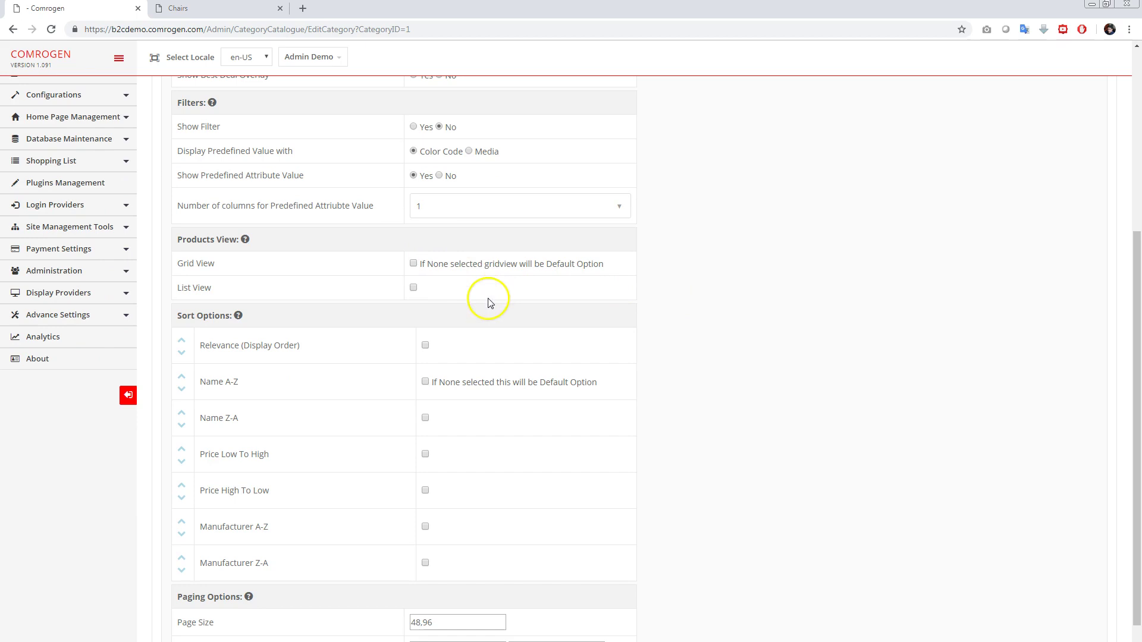
{"action": "scroll", "coordinate": [695, 317], "scroll_direction": "down", "scroll_amount": 2}
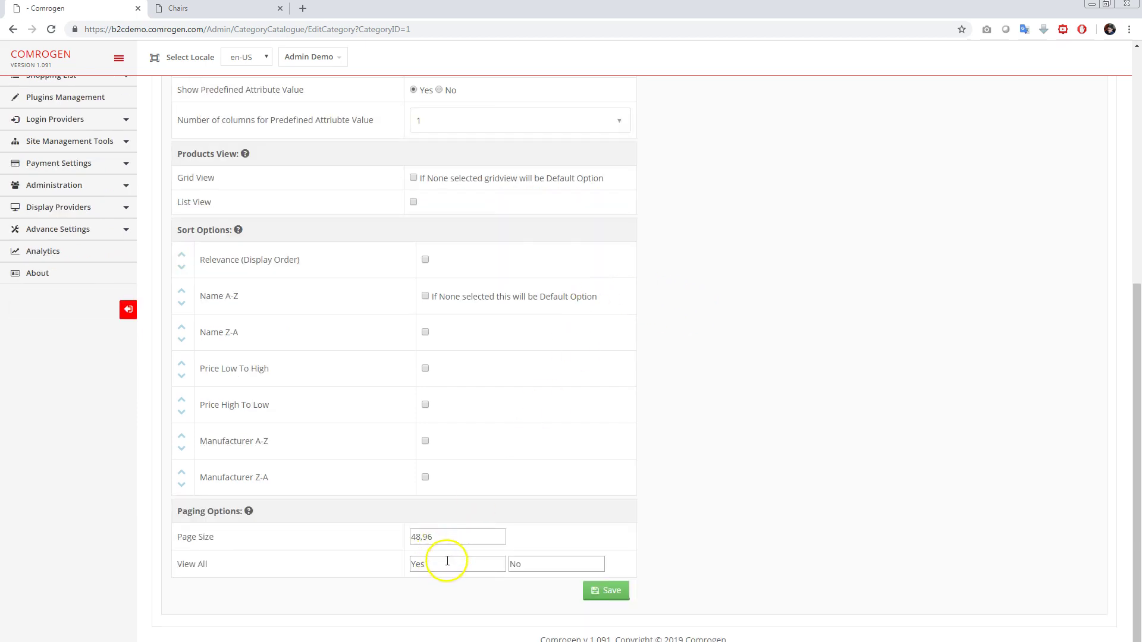
{"action": "scroll", "coordinate": [660, 497], "scroll_direction": "up", "scroll_amount": 6}
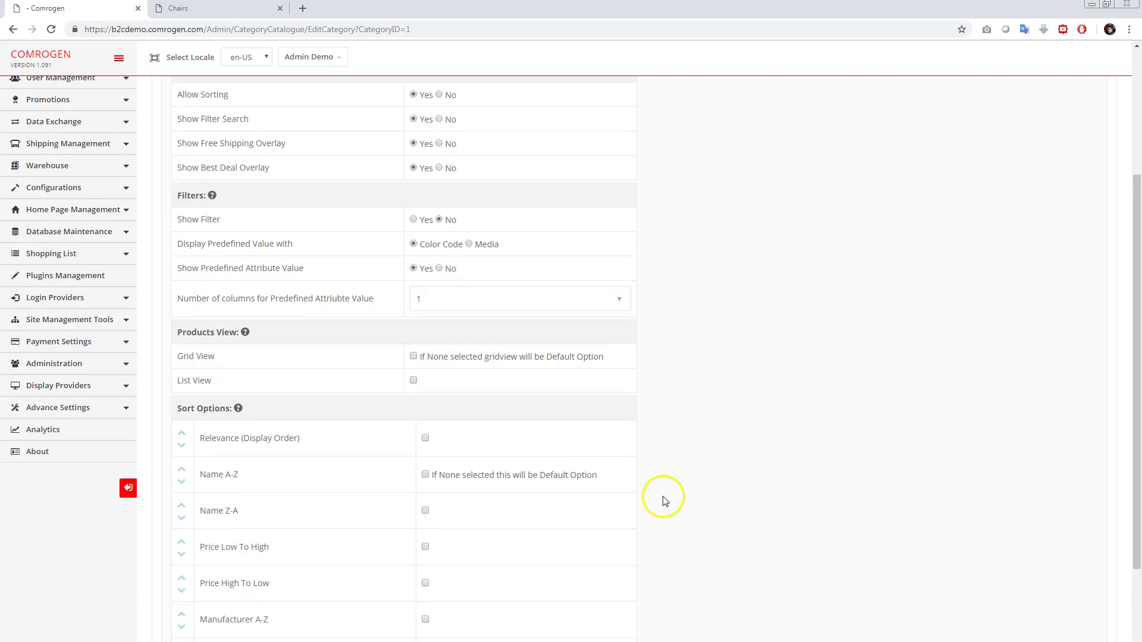
{"action": "left_click", "coordinate": [645, 472]}
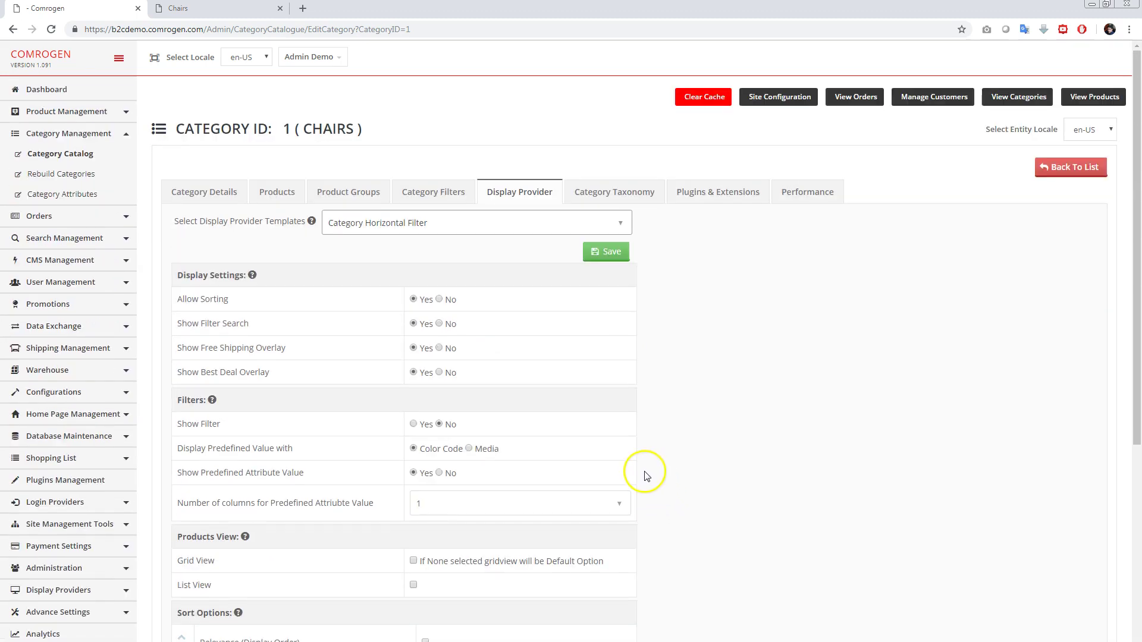
{"action": "scroll", "coordinate": [646, 476], "scroll_direction": "down", "scroll_amount": 3}
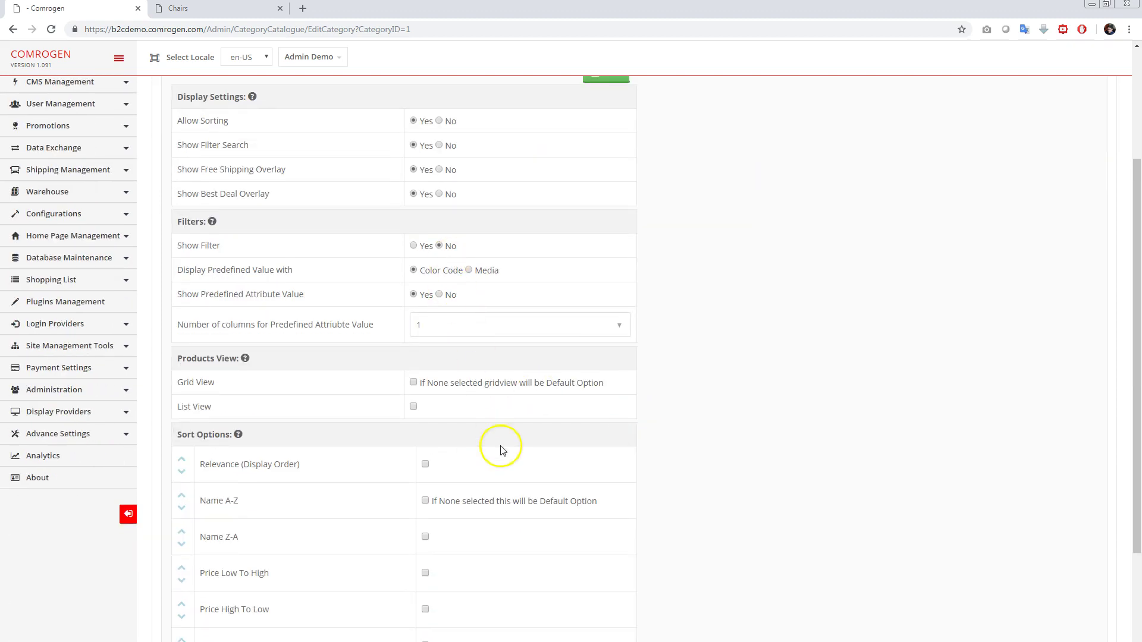
- Check the plugins available for Chairs, then enable Override Default Cache Settings in the category's performance settings
{"action": "left_click", "coordinate": [660, 244]}
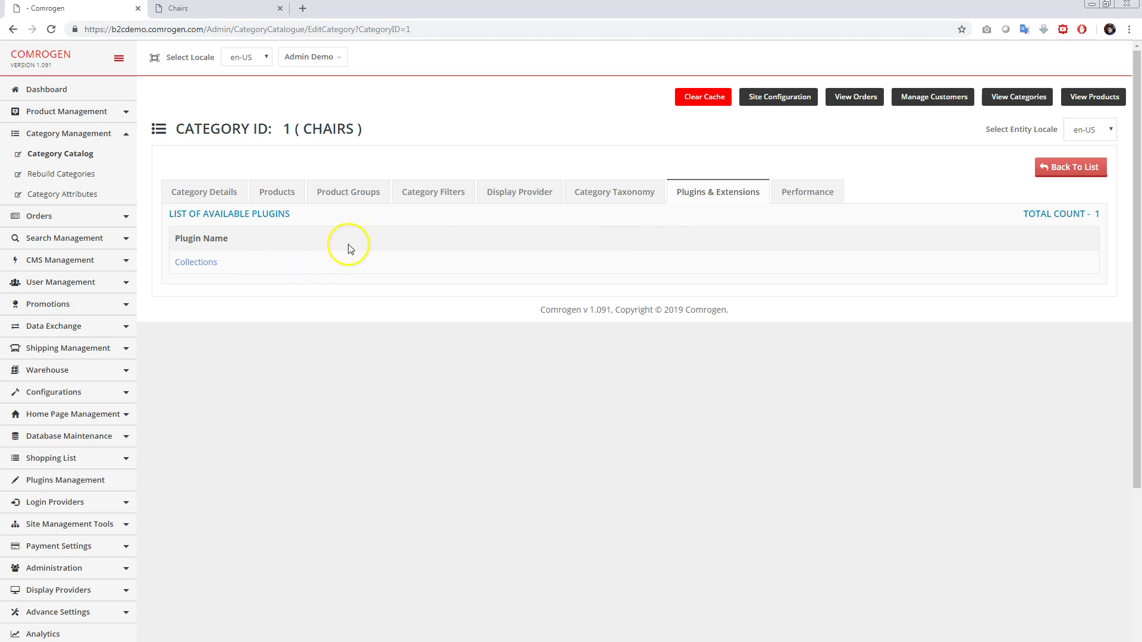
{"action": "left_click", "coordinate": [794, 191]}
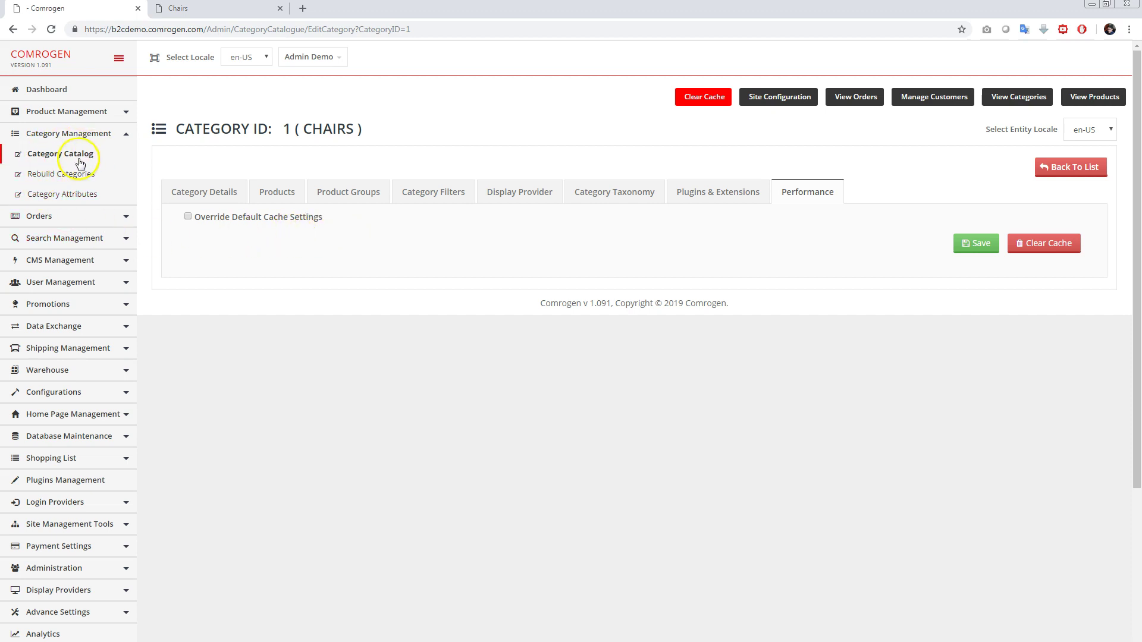
{"action": "left_click", "coordinate": [186, 217]}
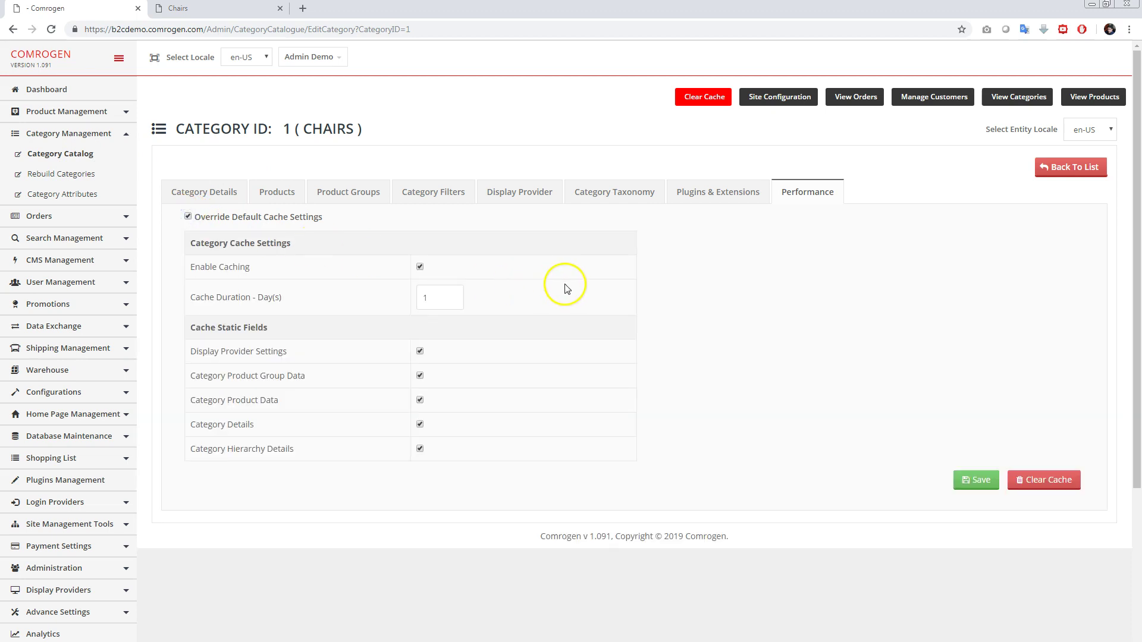